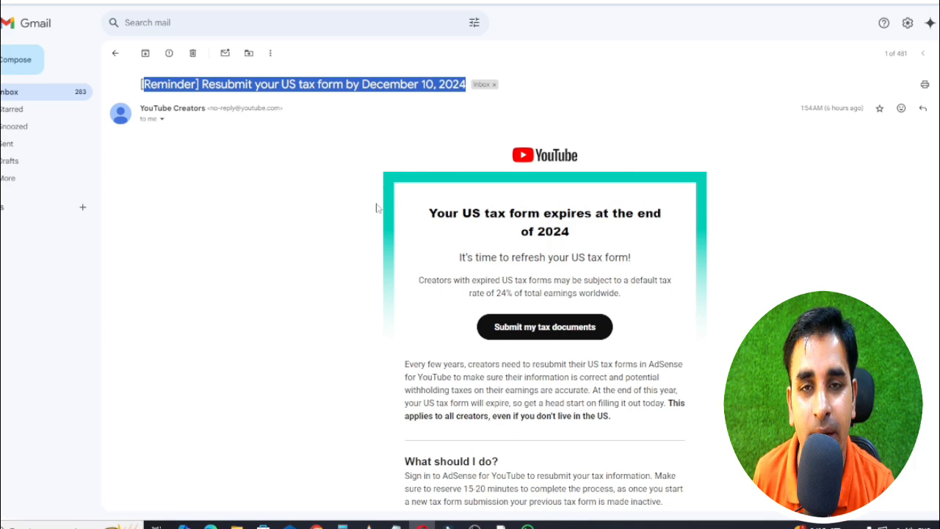
Read the YouTube Creators reminder email about resubmitting the US tax form, including its instructions and deadline
click(428, 221)
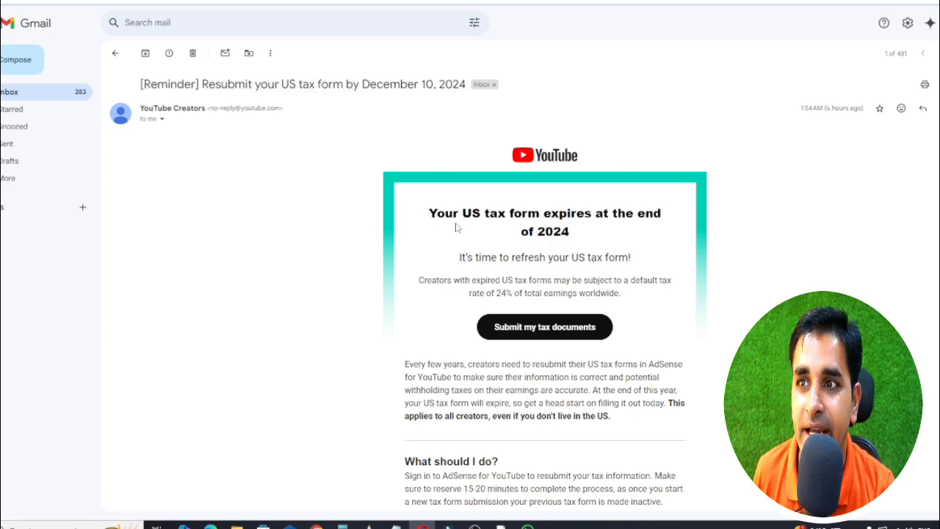
scroll(461, 228, down, 1)
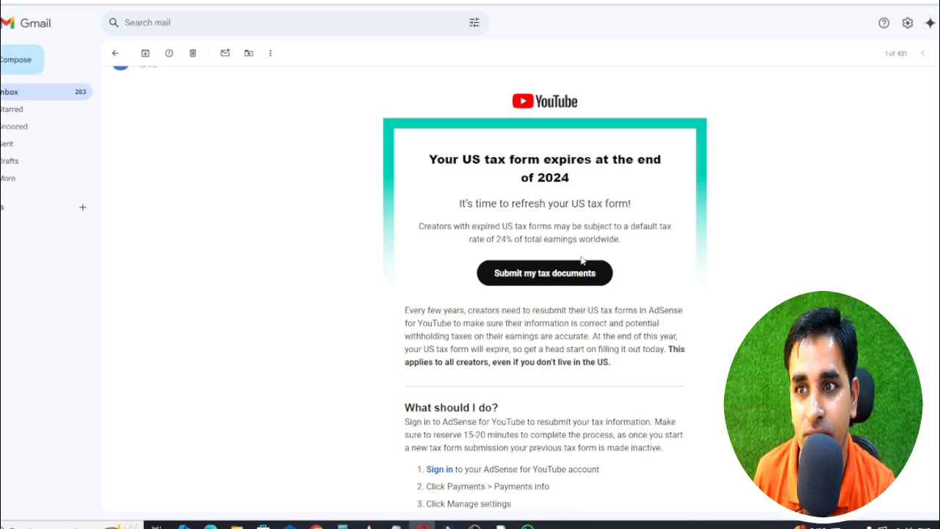
scroll(507, 253, down, 2)
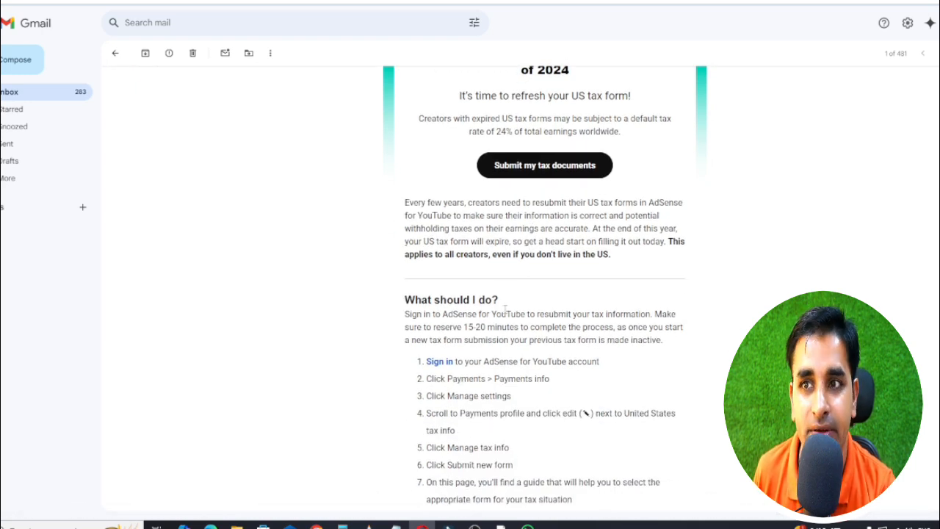
scroll(505, 310, down, 1)
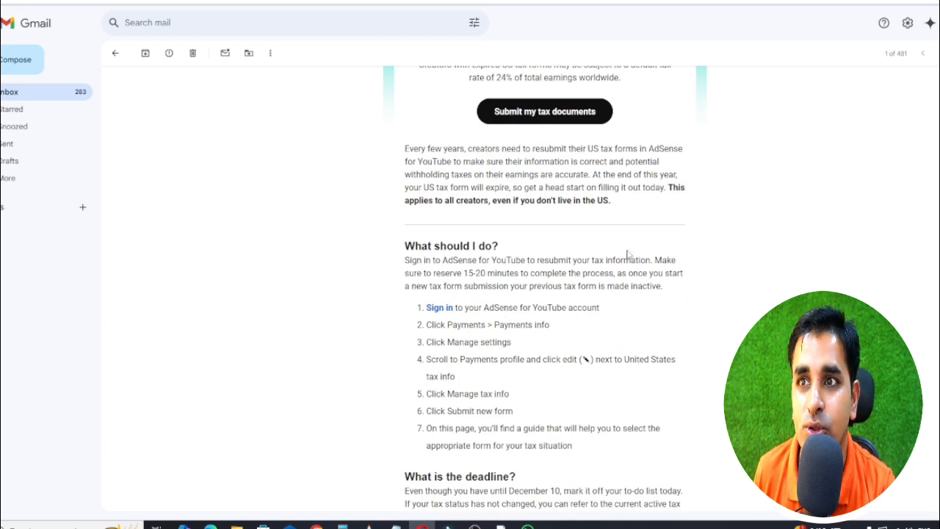
scroll(523, 254, up, 2)
click(530, 224)
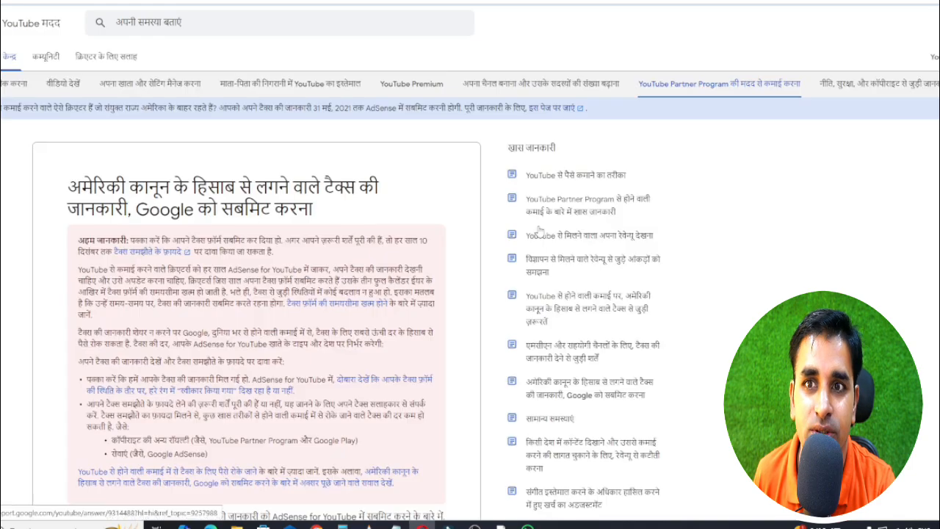
Review the YouTube Help article on submitting US tax information to Google, focusing on the resubmission rule, withholding penalty and numbered instructions
scroll(400, 281, down, 5)
scroll(399, 282, up, 1)
scroll(400, 282, up, 5)
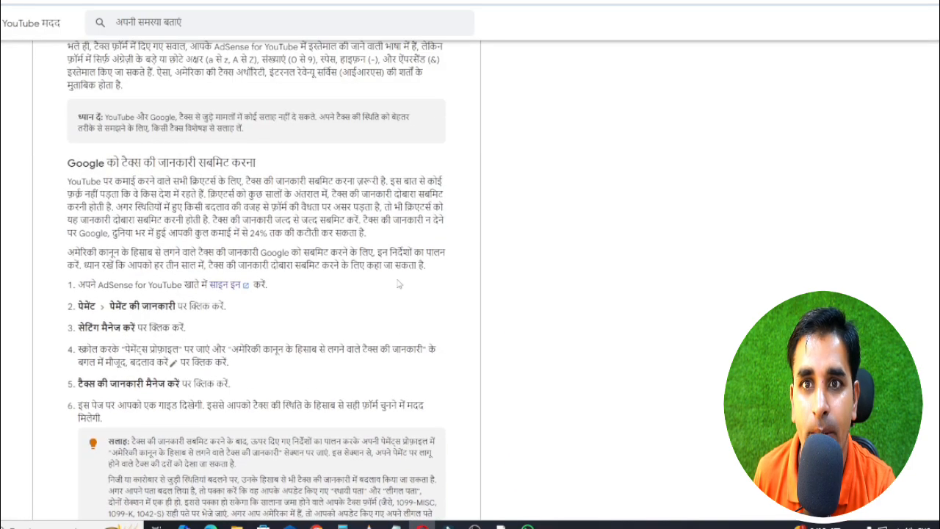
scroll(399, 282, down, 4)
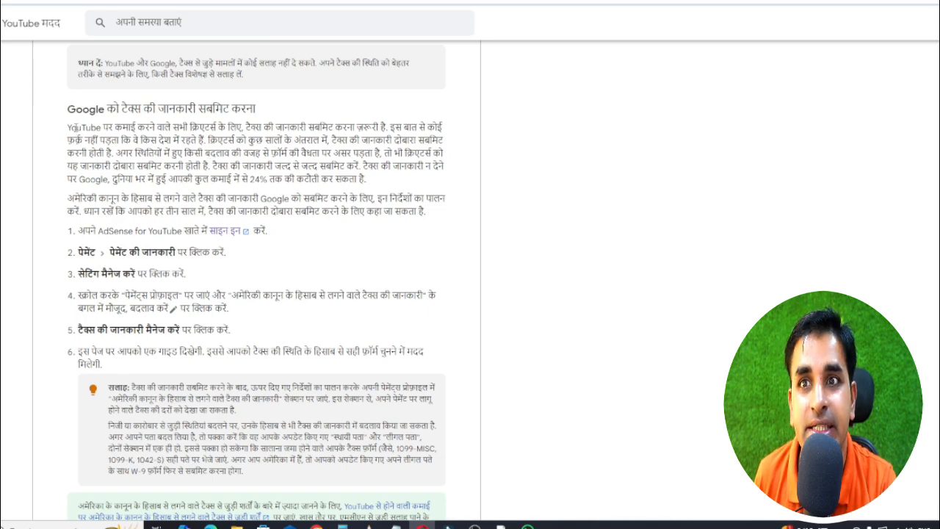
drag(76, 127, 193, 153)
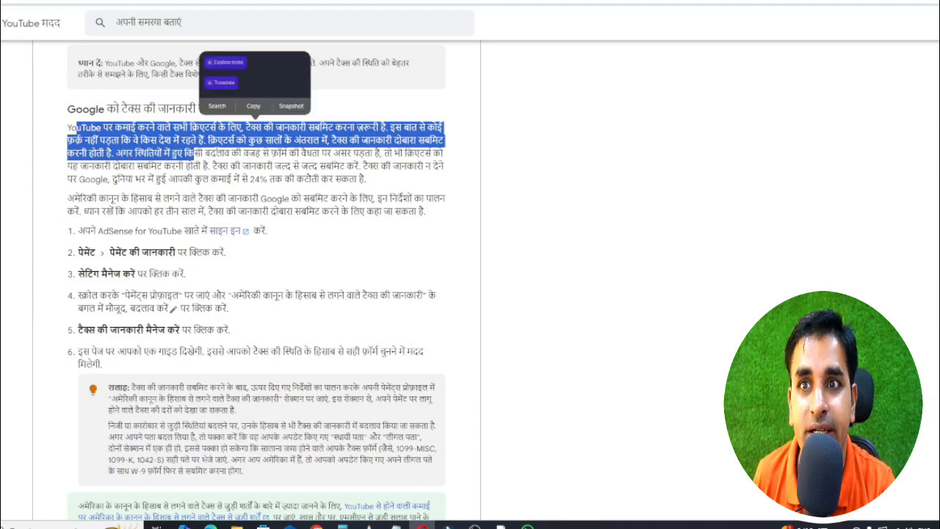
click(268, 157)
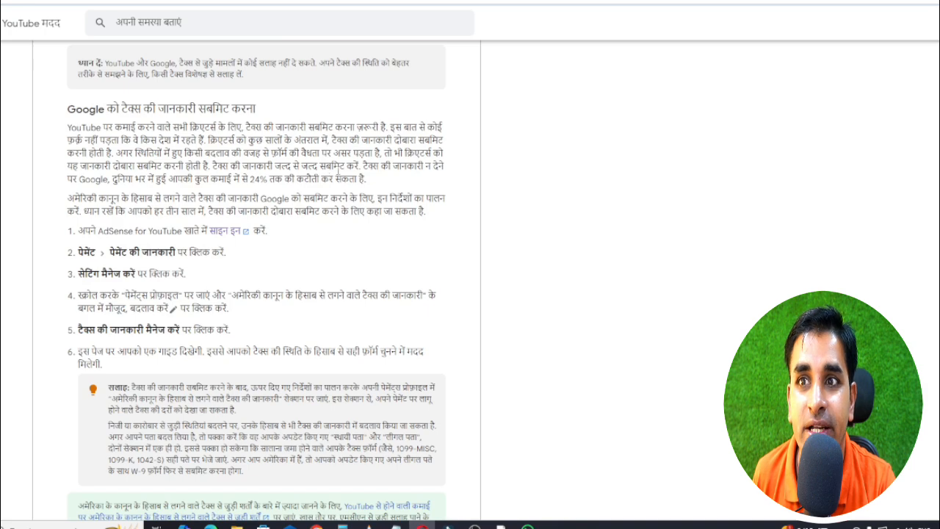
mouse_move(363, 165)
mouse_down()
mouse_move(393, 167)
mouse_move(84, 179)
mouse_move(126, 179)
mouse_move(159, 197)
mouse_move(222, 180)
mouse_move(367, 180)
mouse_up()
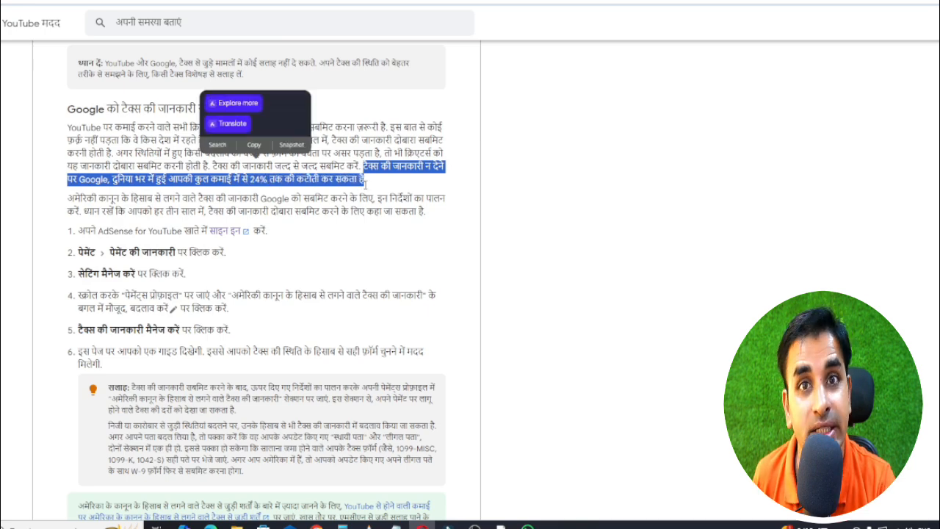
click(348, 196)
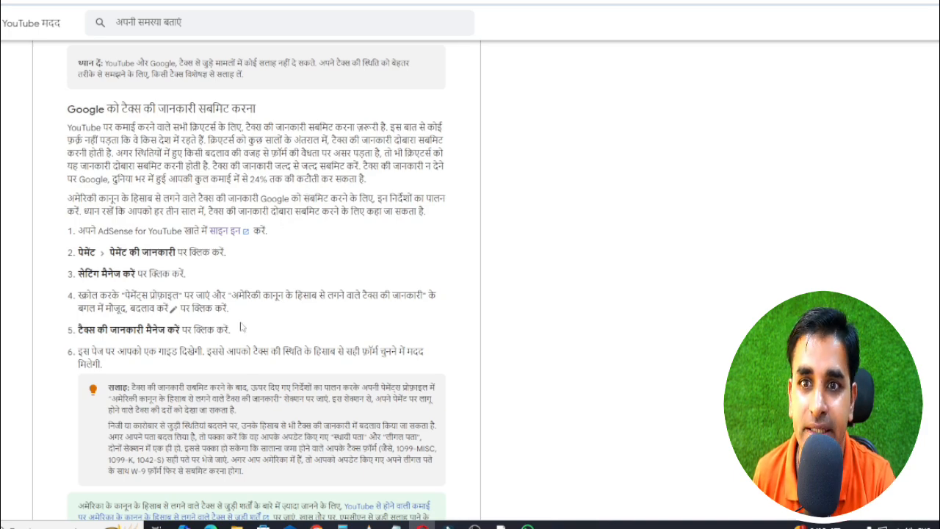
scroll(243, 321, down, 4)
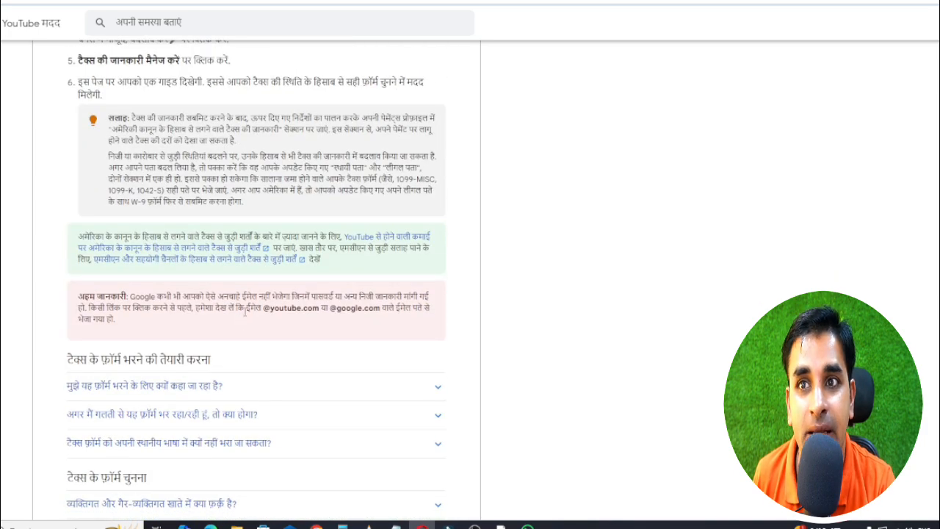
scroll(245, 315, up, 4)
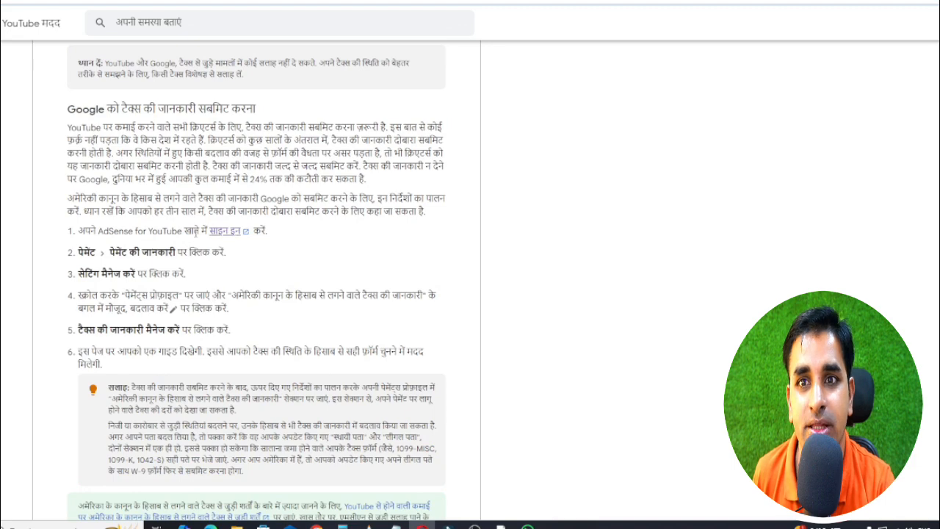
Follow the help article's AdSense for YouTube sign-in link and sign in to Google AdSense
drag(79, 230, 310, 242)
click(310, 242)
click(232, 232)
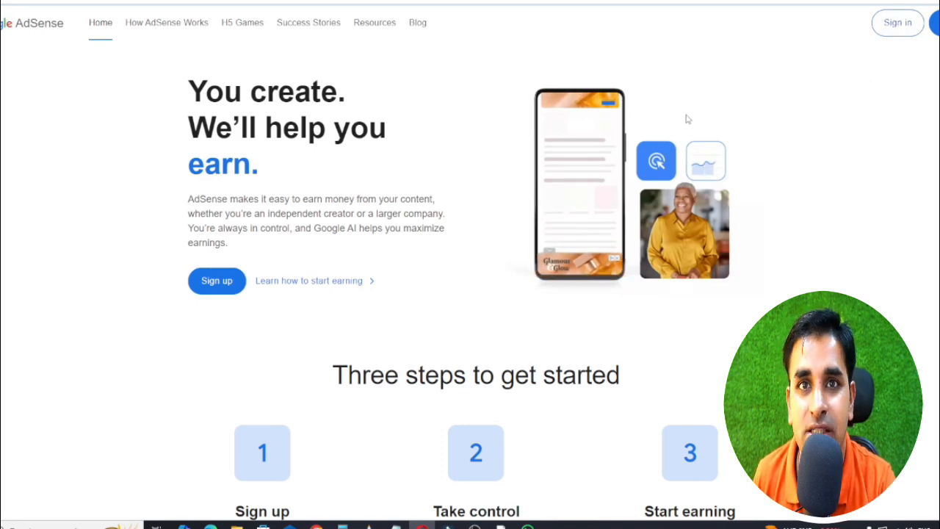
click(901, 26)
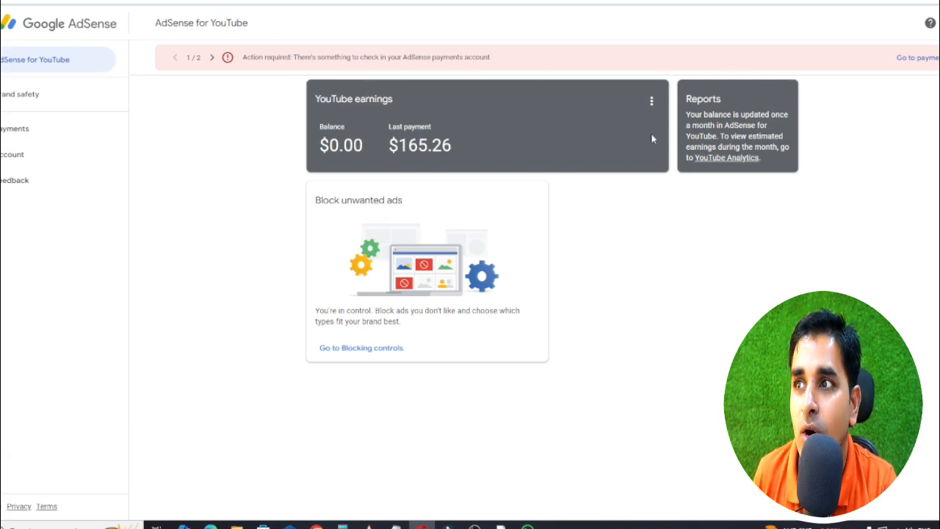
Go to the second account alert and open the AdSense for YouTube payments page it refers to
click(212, 57)
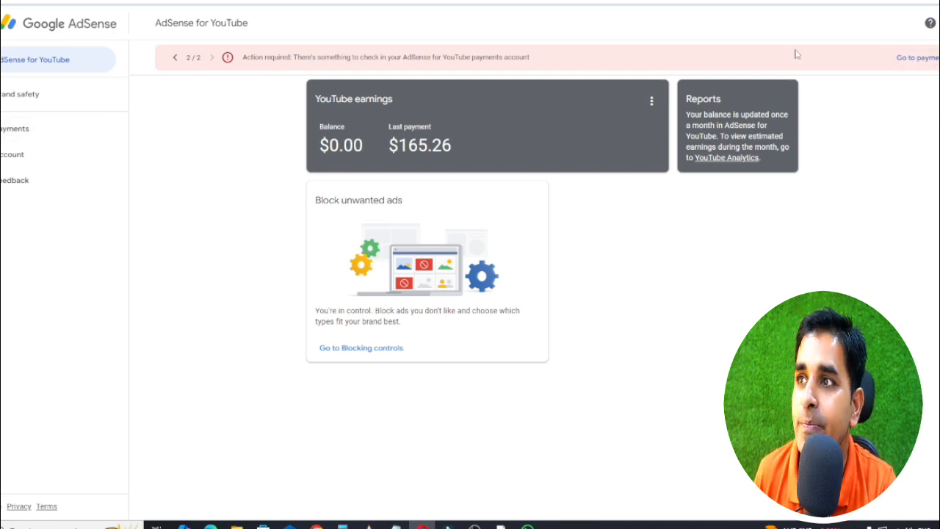
click(925, 60)
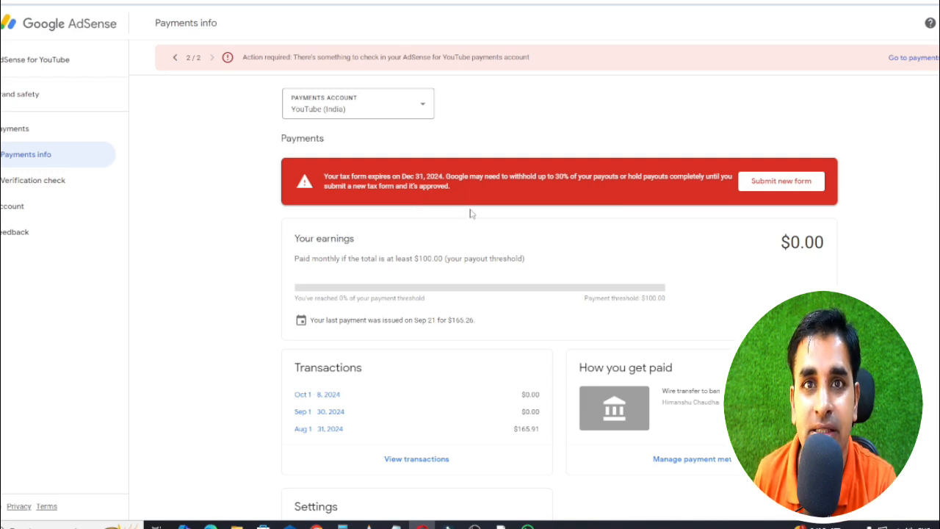
scroll(619, 317, down, 2)
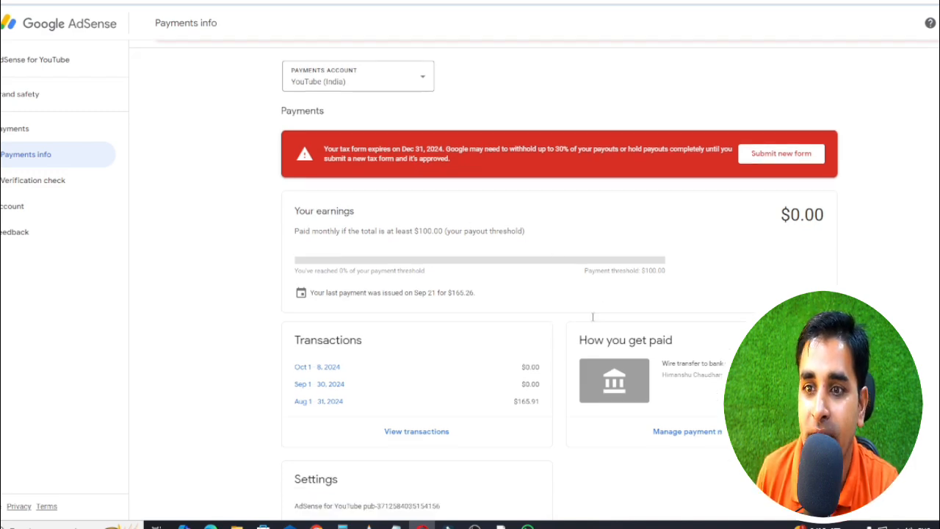
scroll(583, 325, up, 2)
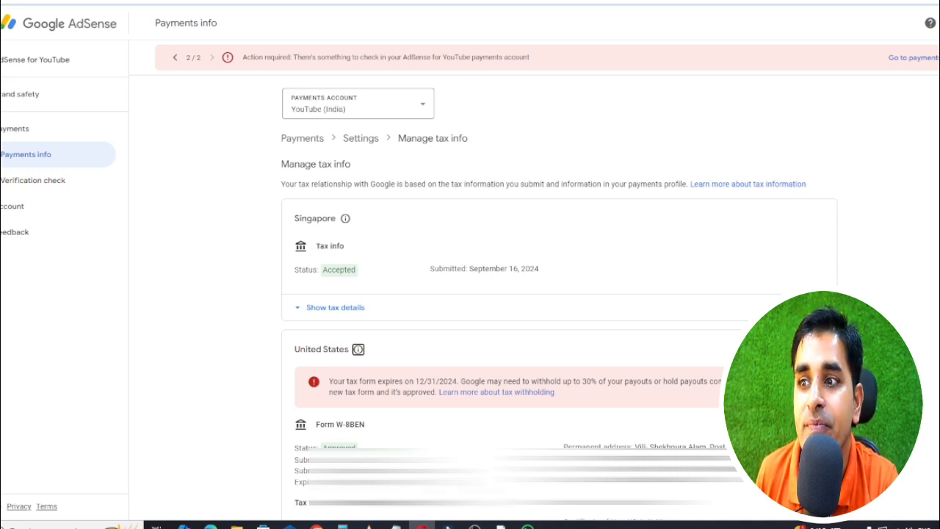
Start a new United States tax form to replace the expiring W-8BEN under the tax info settings
click(359, 350)
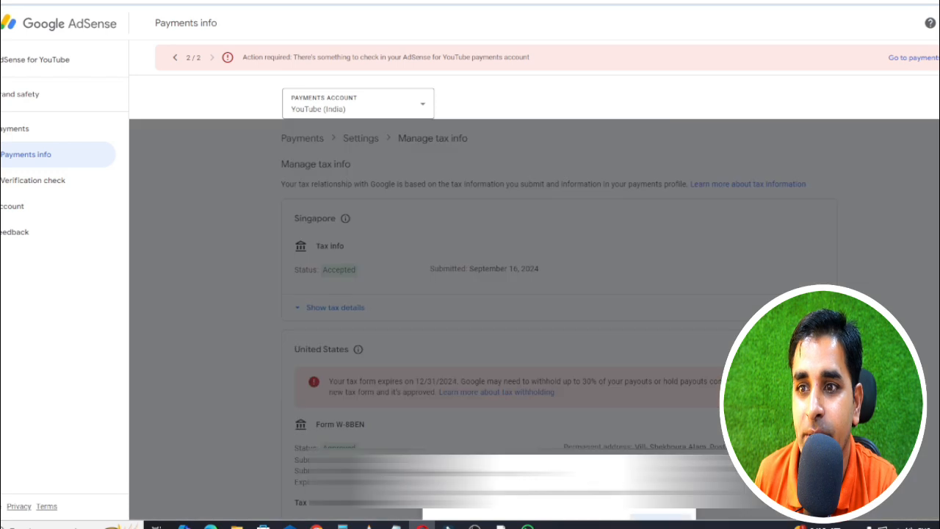
scroll(648, 410, down, 5)
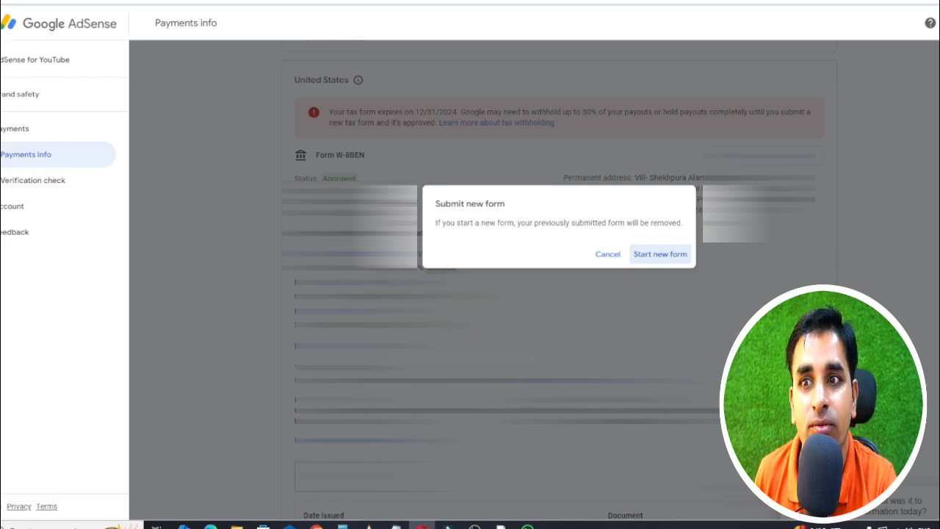
click(663, 254)
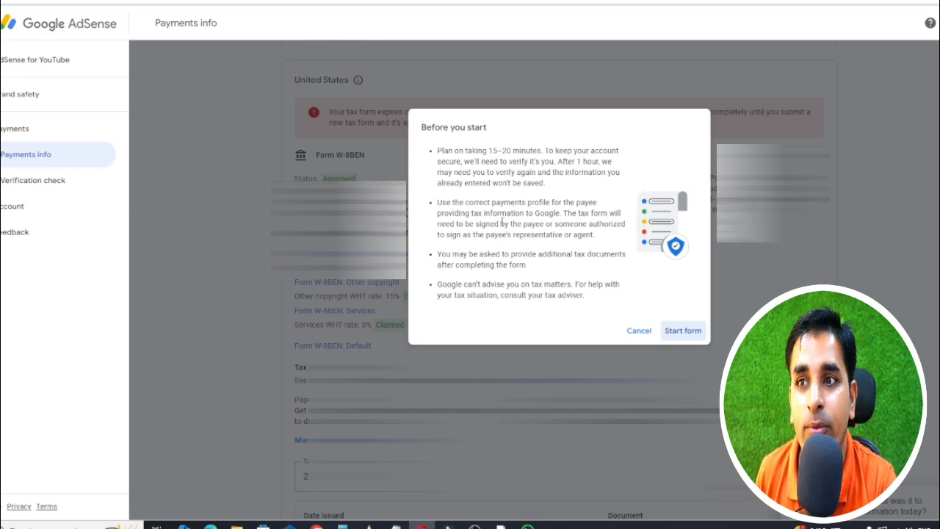
Review the preparation notes, start the form, and verify the account with the Google account password
scroll(502, 222, down, 2)
scroll(554, 255, up, 5)
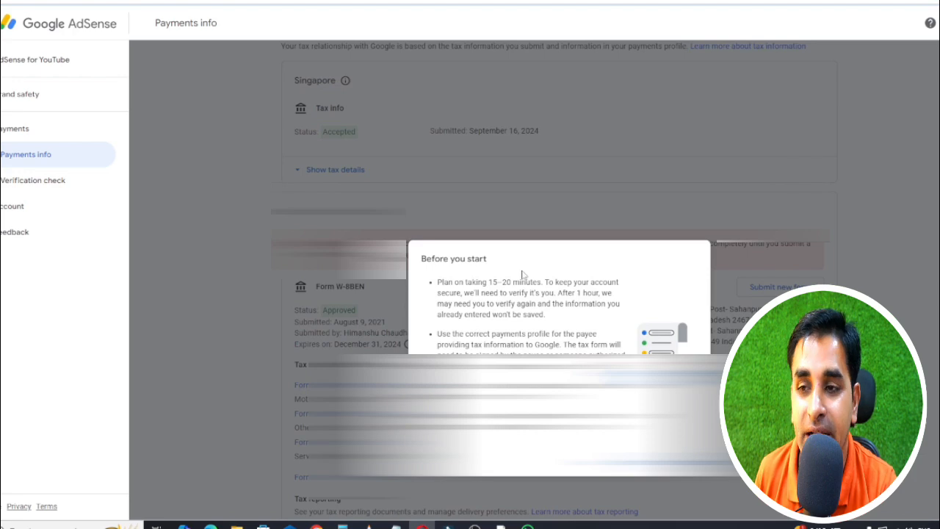
scroll(523, 275, down, 3)
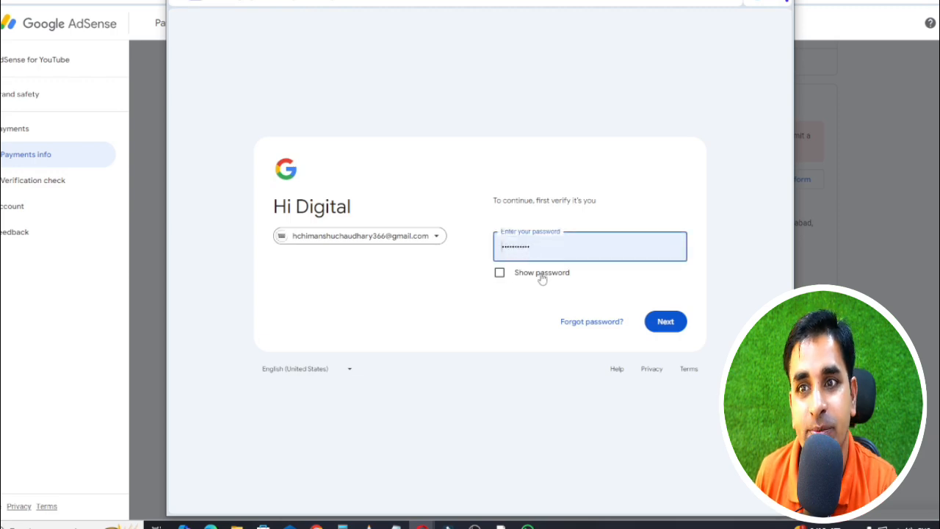
click(663, 321)
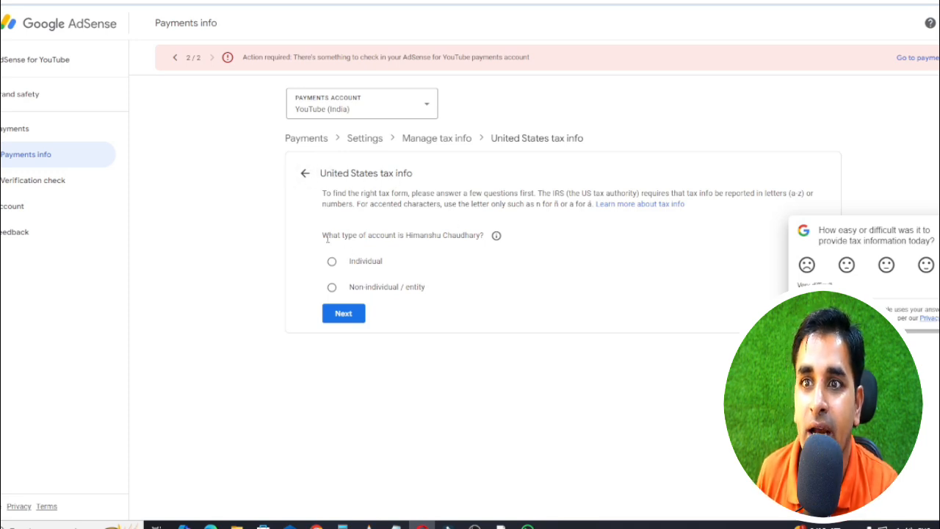
Declare an Individual account that is not a US citizen or resident, and start the W-8BEN form
click(361, 264)
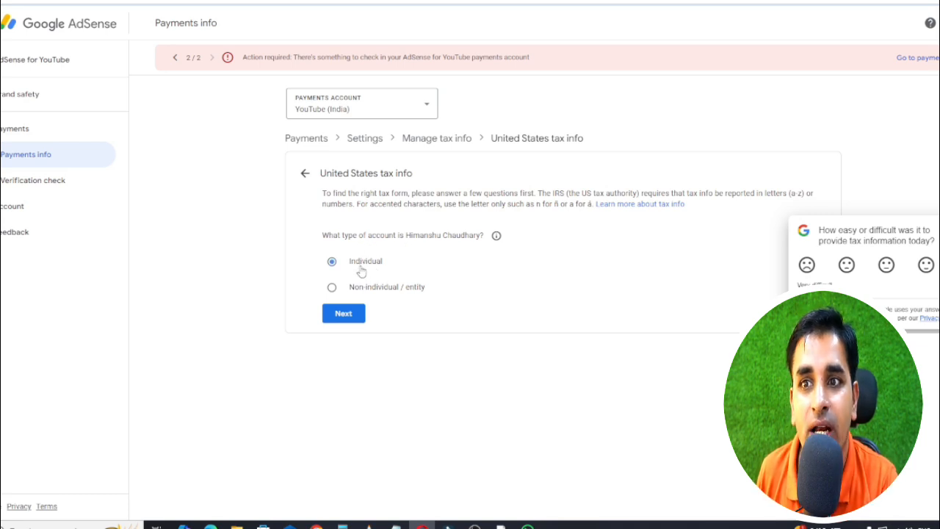
click(338, 320)
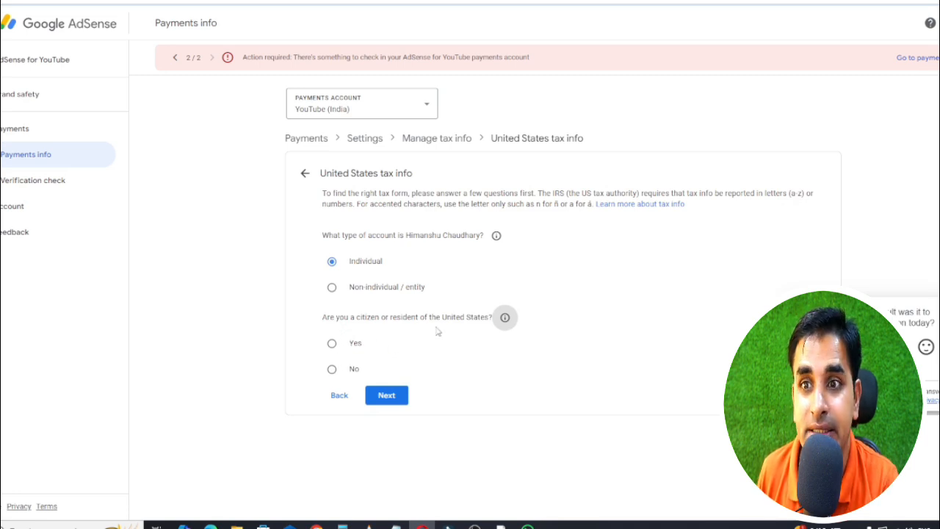
click(331, 368)
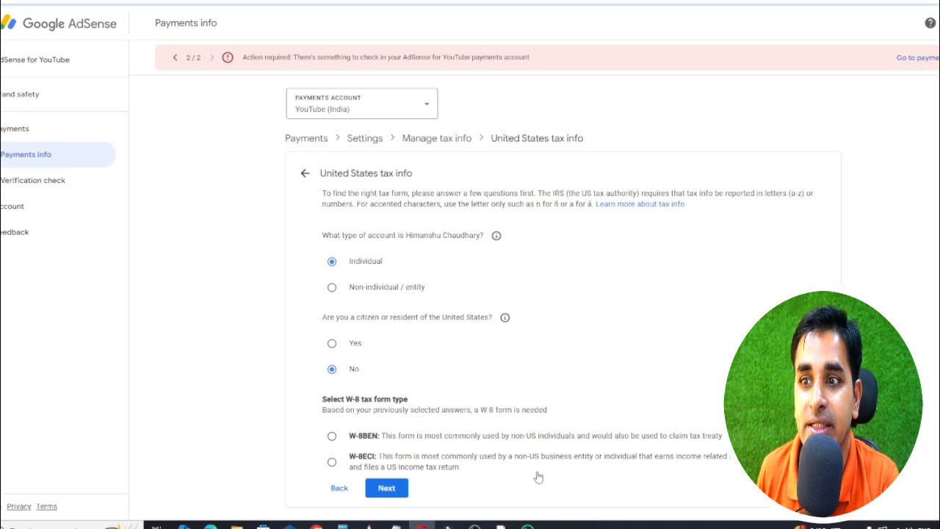
click(334, 438)
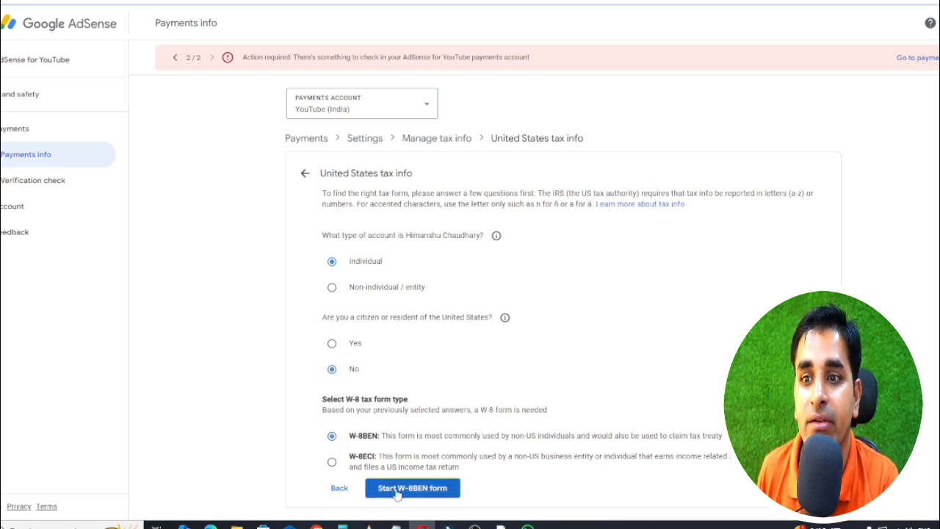
click(430, 493)
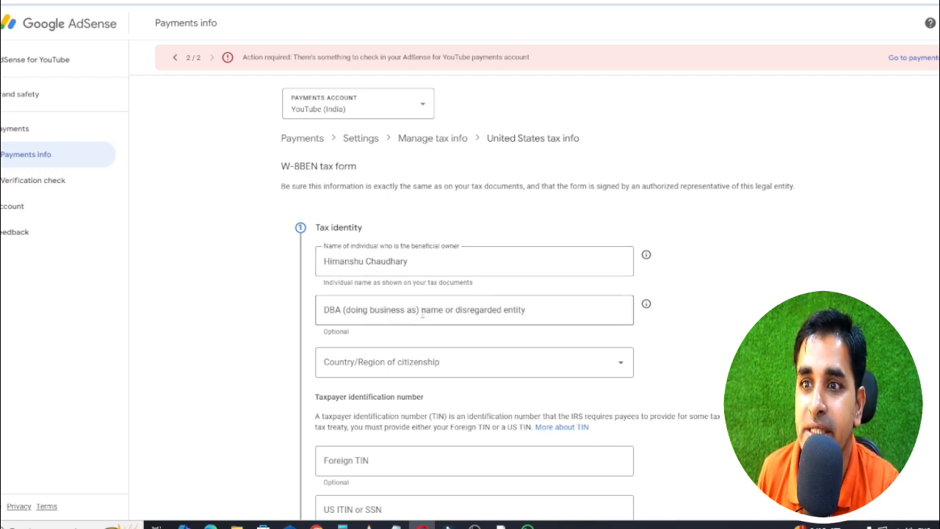
Check the explanation of the DBA name field and set the country of citizenship to India
click(647, 304)
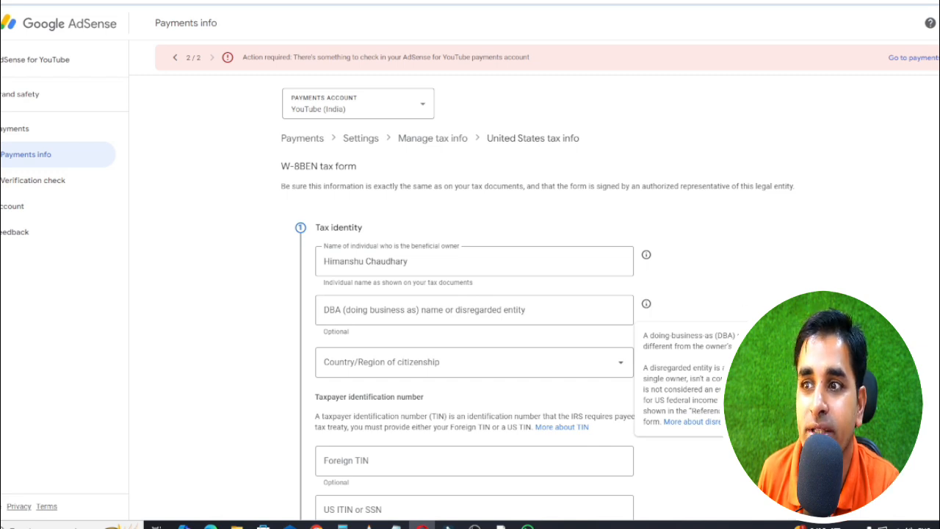
click(646, 303)
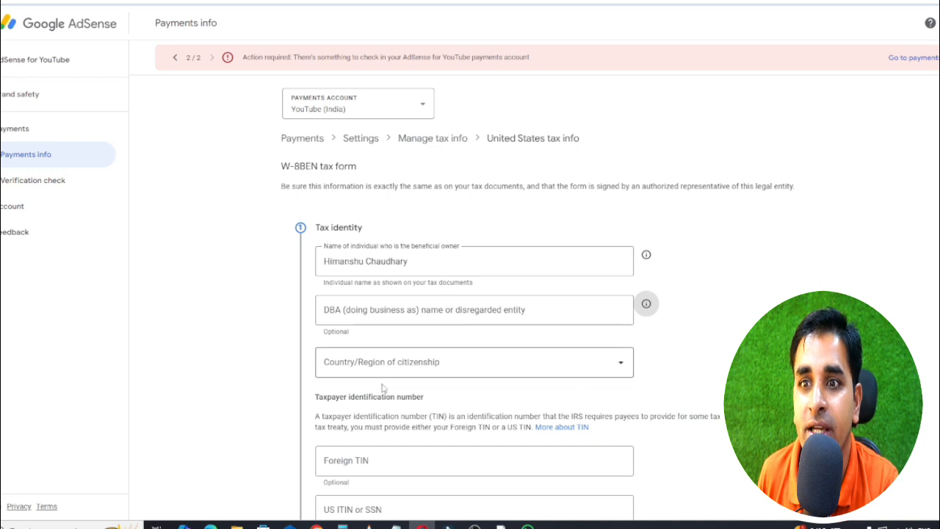
click(485, 365)
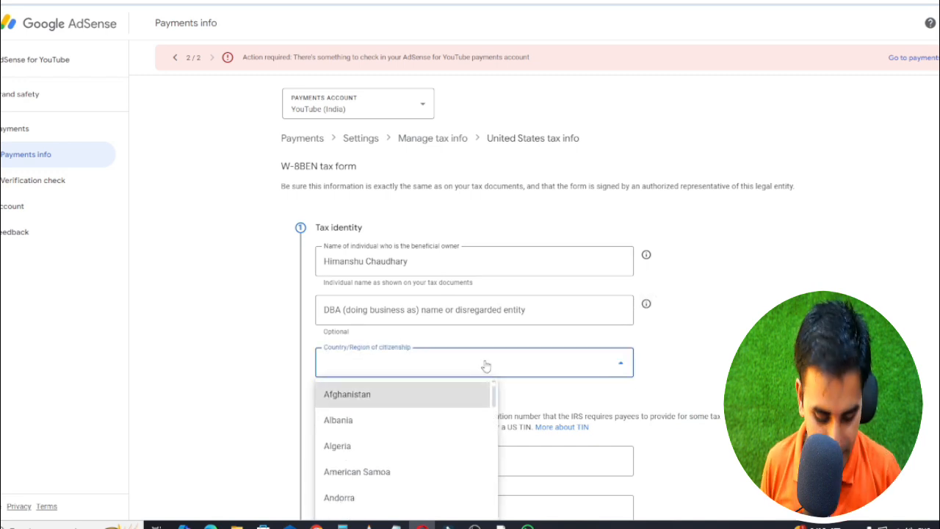
key(i)
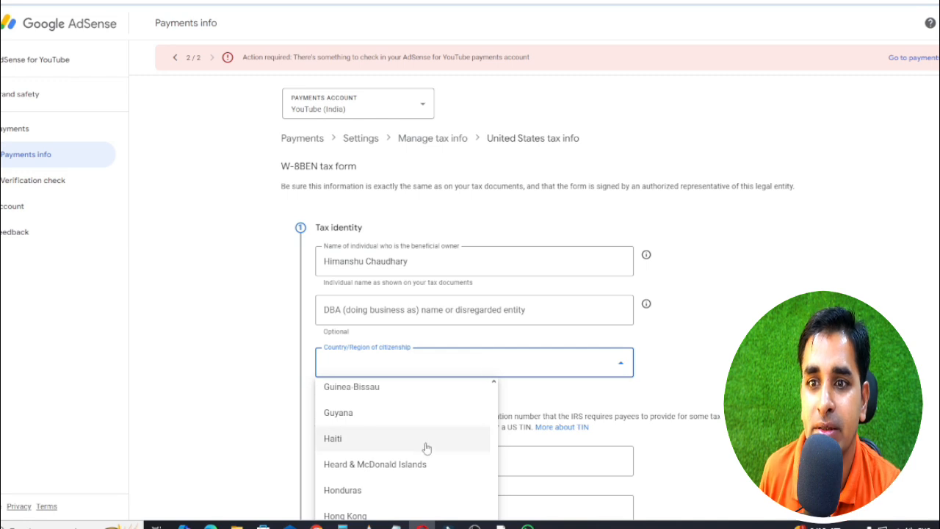
scroll(426, 448, down, 3)
click(341, 381)
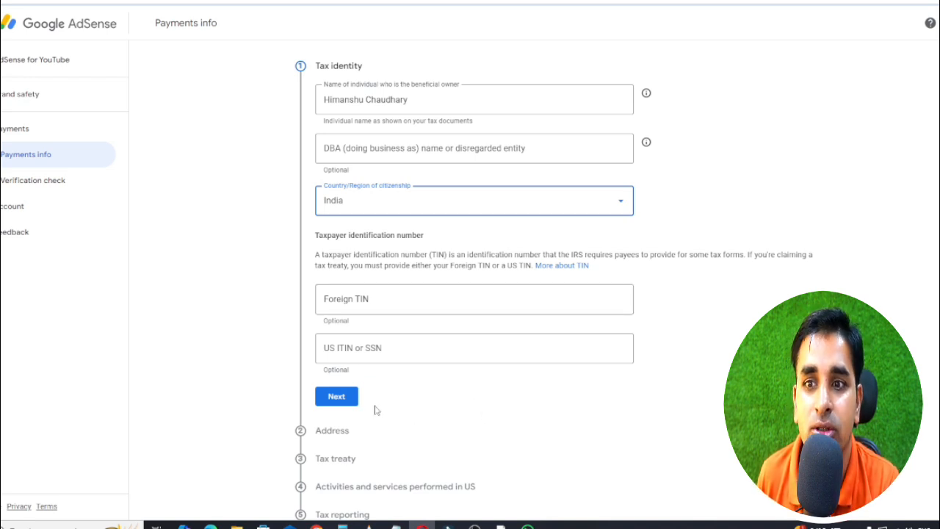
Fill in the permanent residence address, mark it as a PO Box or in-care-of address, and set the mailing address to be the same
click(338, 397)
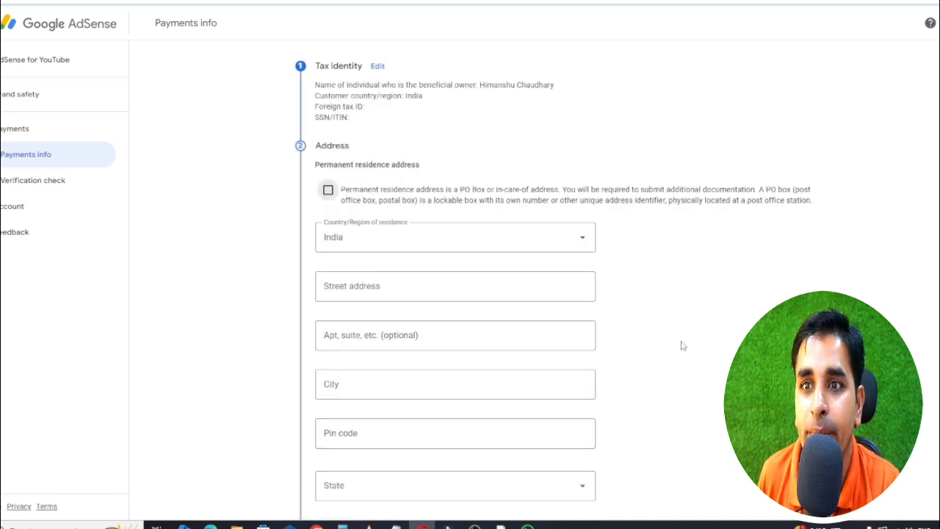
scroll(671, 346, down, 3)
scroll(671, 346, up, 2)
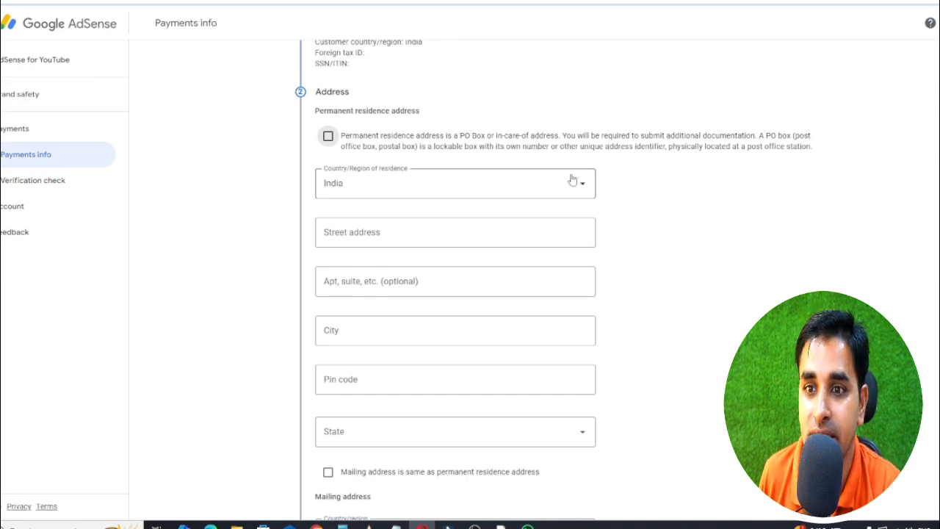
click(328, 138)
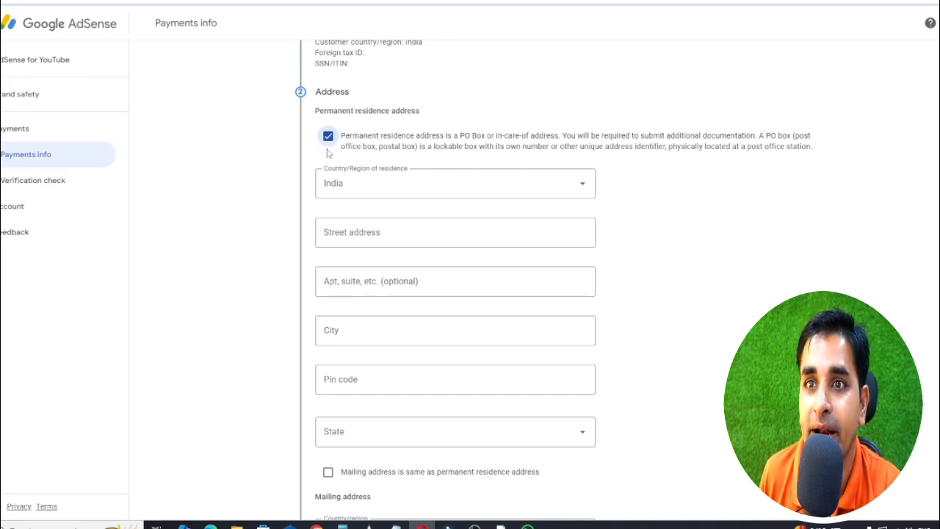
click(411, 237)
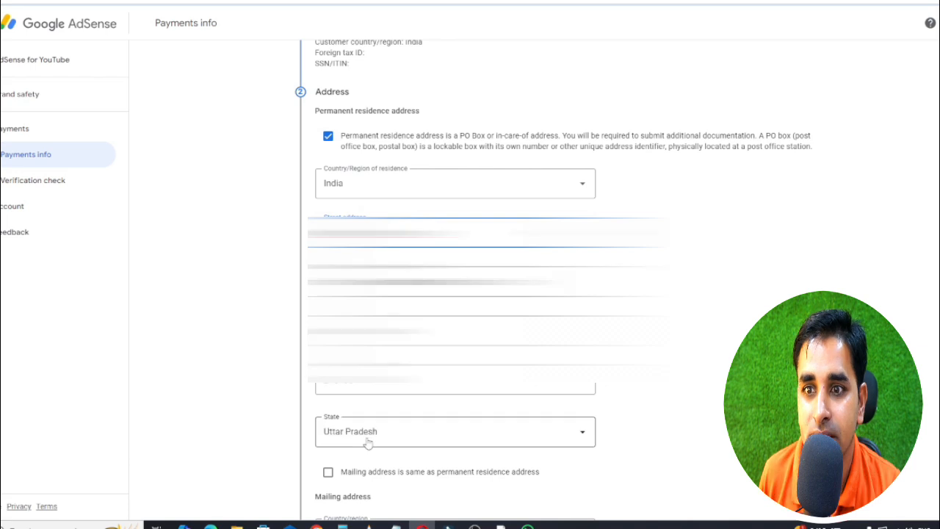
scroll(506, 407, down, 1)
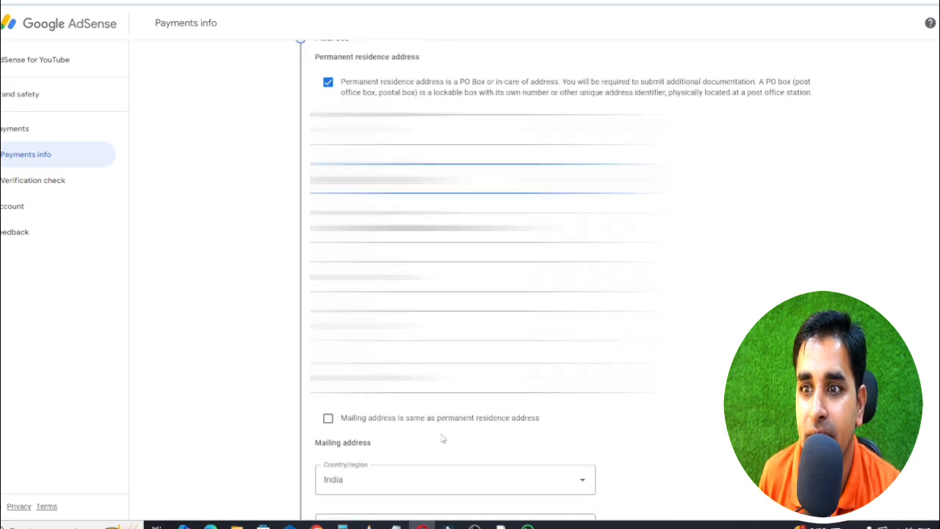
scroll(443, 439, down, 3)
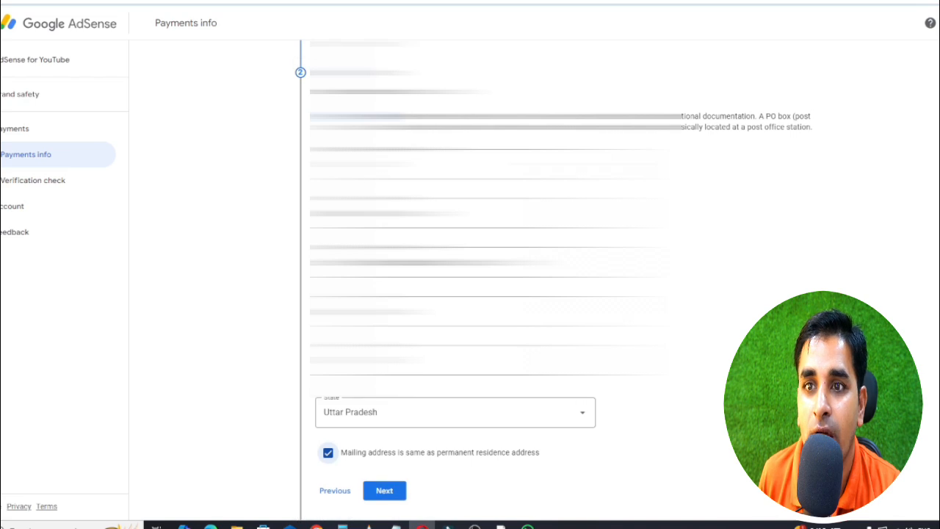
click(383, 497)
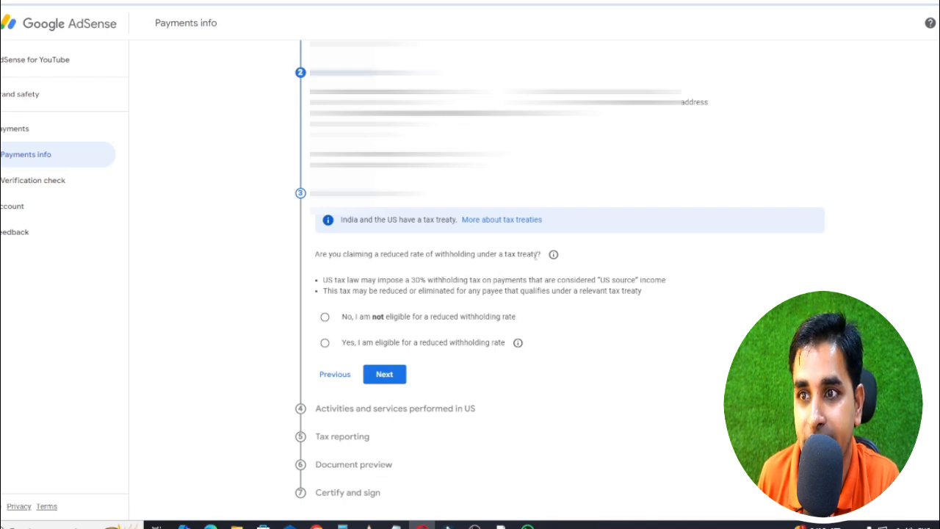
Check the explanation of the tax treaty claim and declare not being eligible for a reduced withholding rate
click(553, 255)
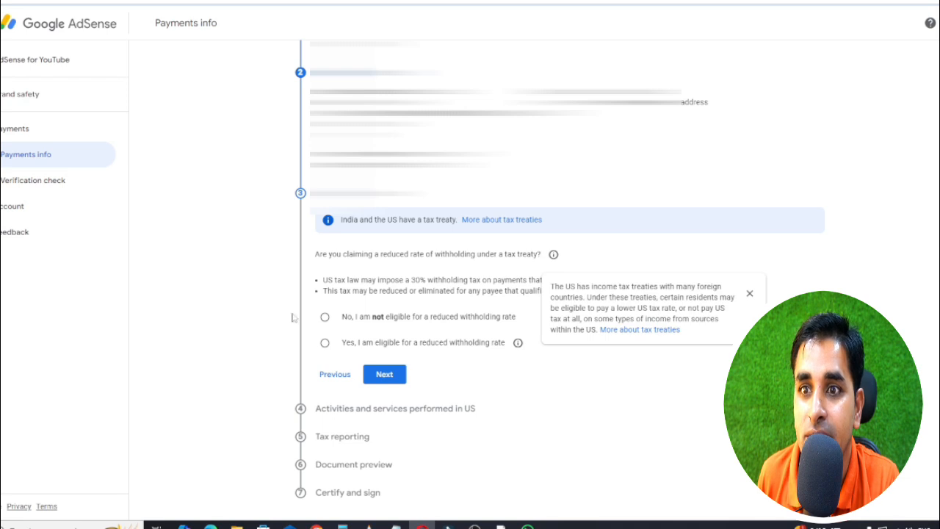
click(248, 315)
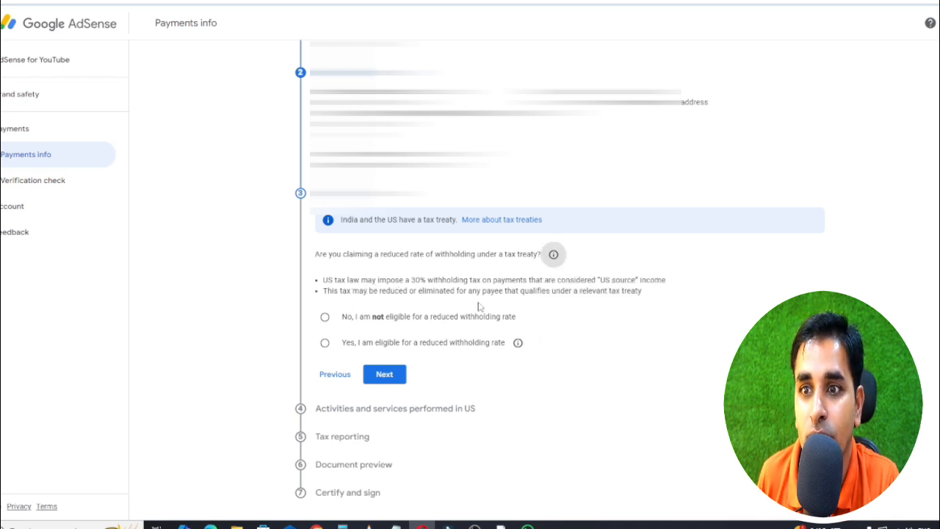
click(325, 317)
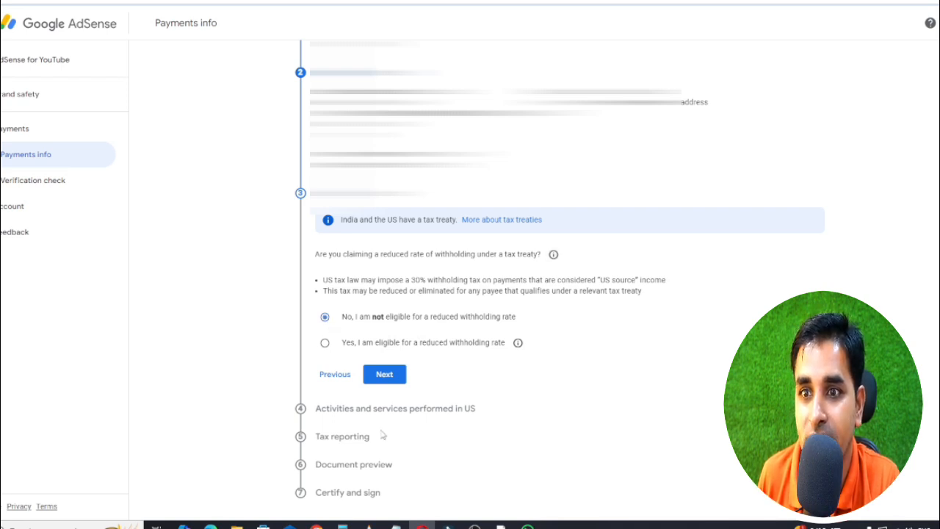
click(382, 374)
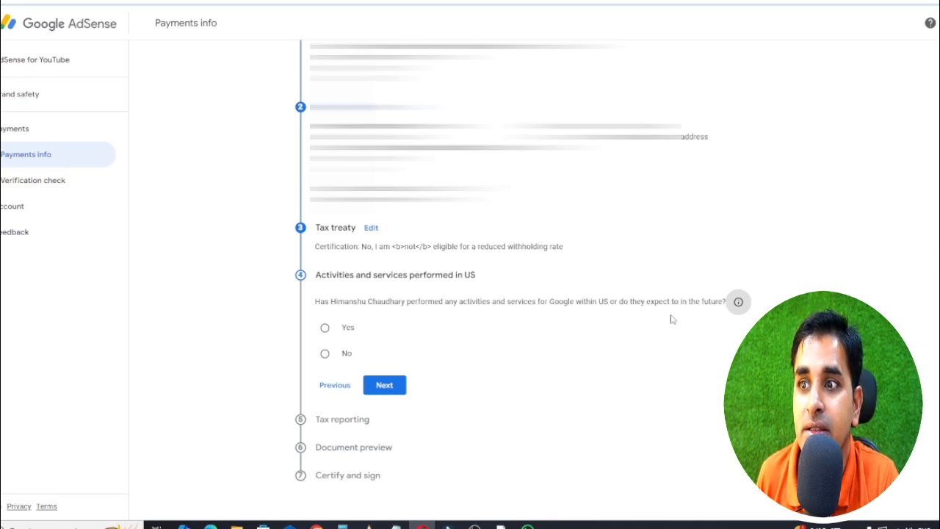
Answer No to activities performed within the US and certify that all services are performed solely outside the US
click(325, 355)
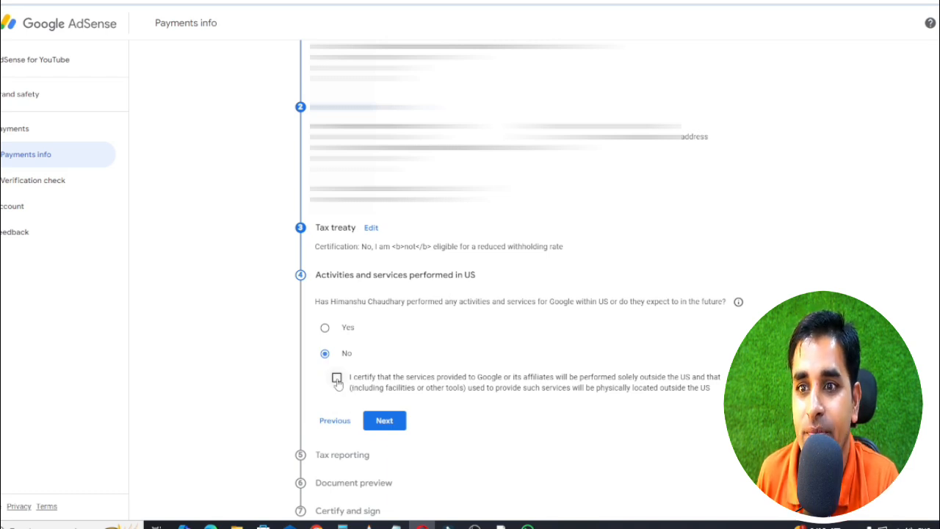
click(337, 378)
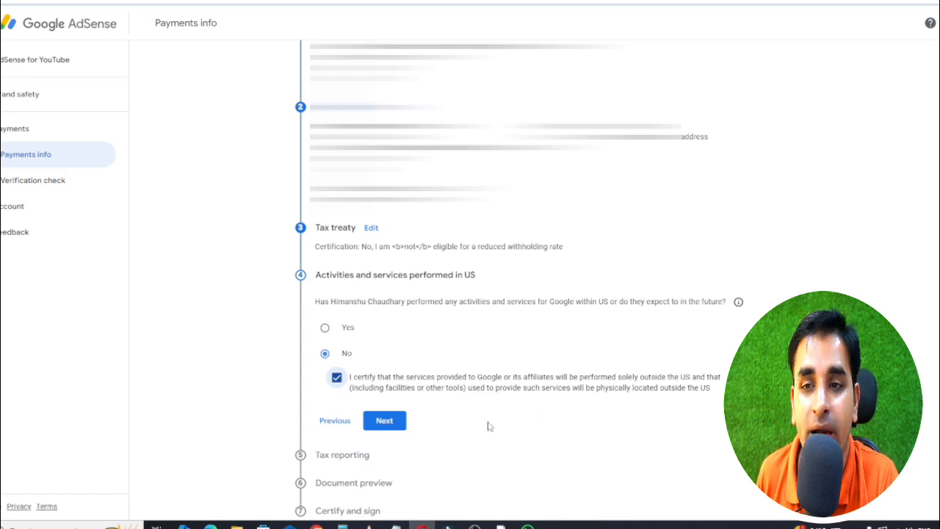
click(390, 420)
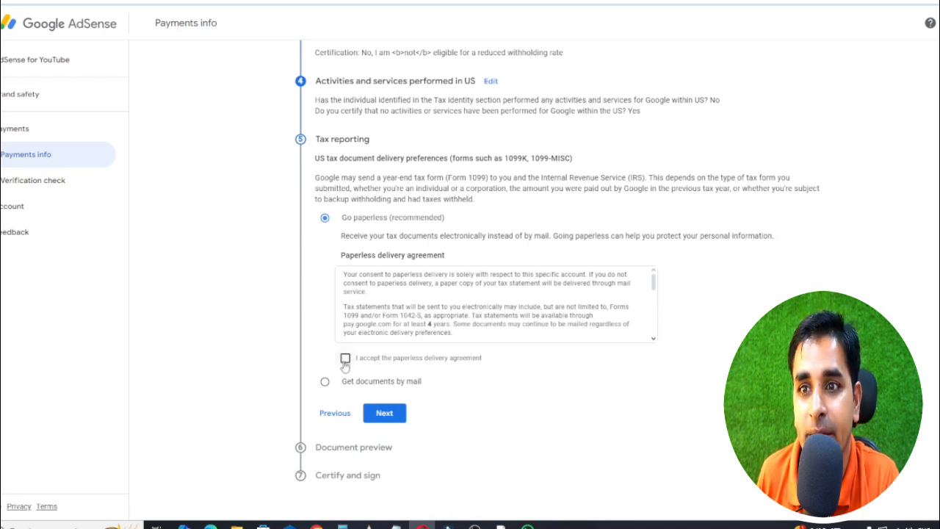
Review and accept the paperless delivery agreement, compare the mail option, and keep Go paperless as the tax document delivery preference
scroll(401, 302, down, 3)
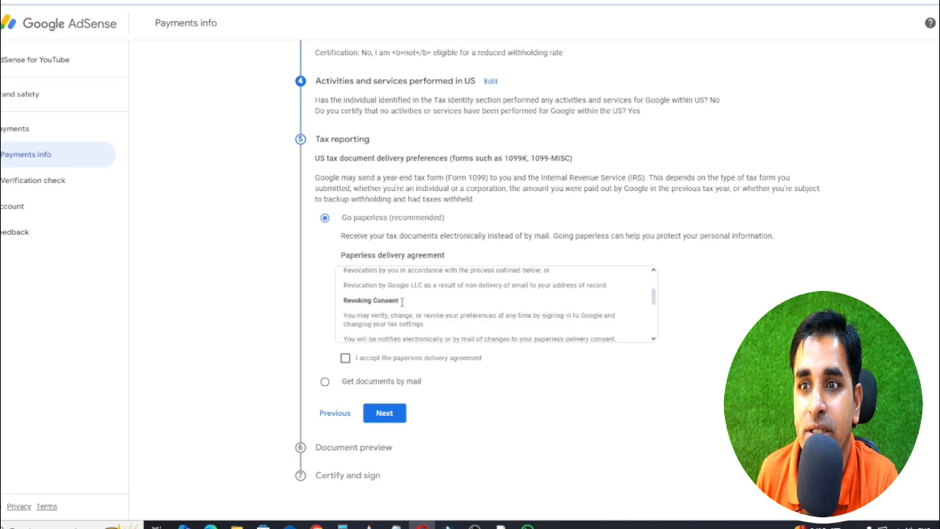
scroll(402, 301, down, 5)
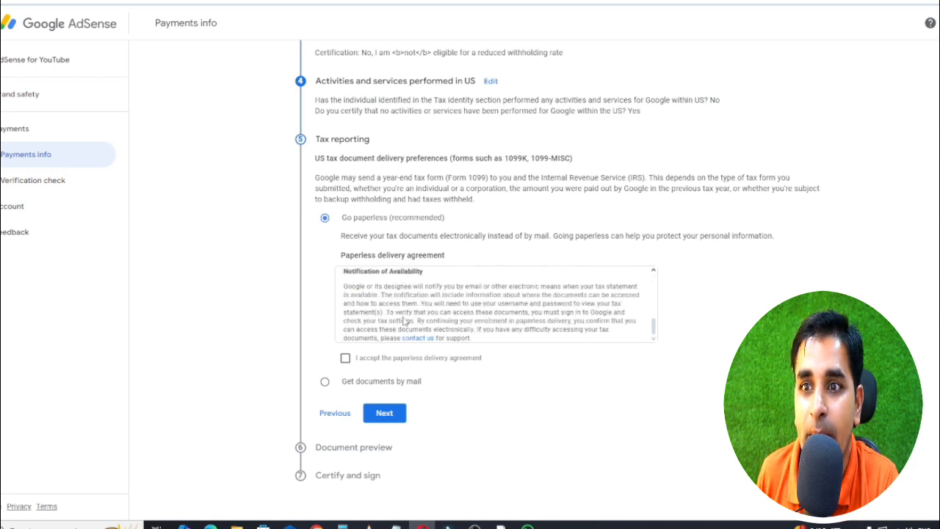
click(345, 359)
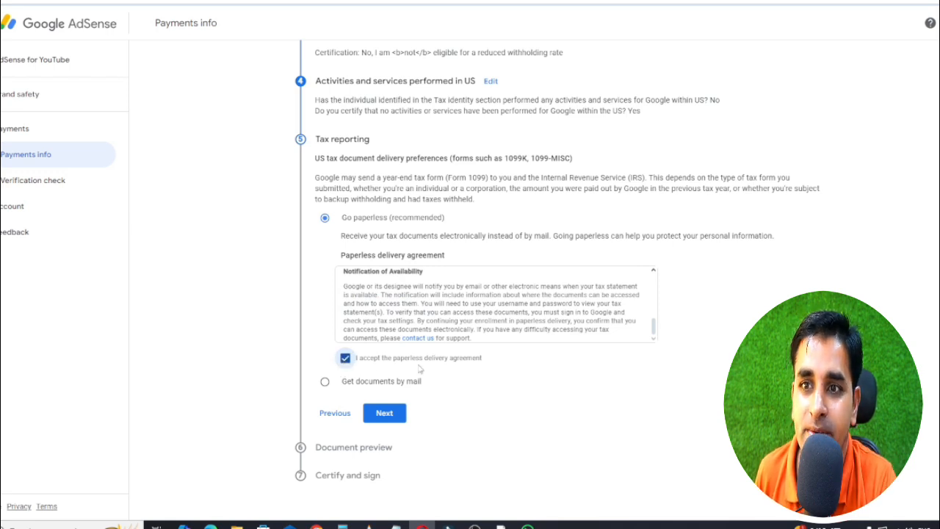
click(324, 381)
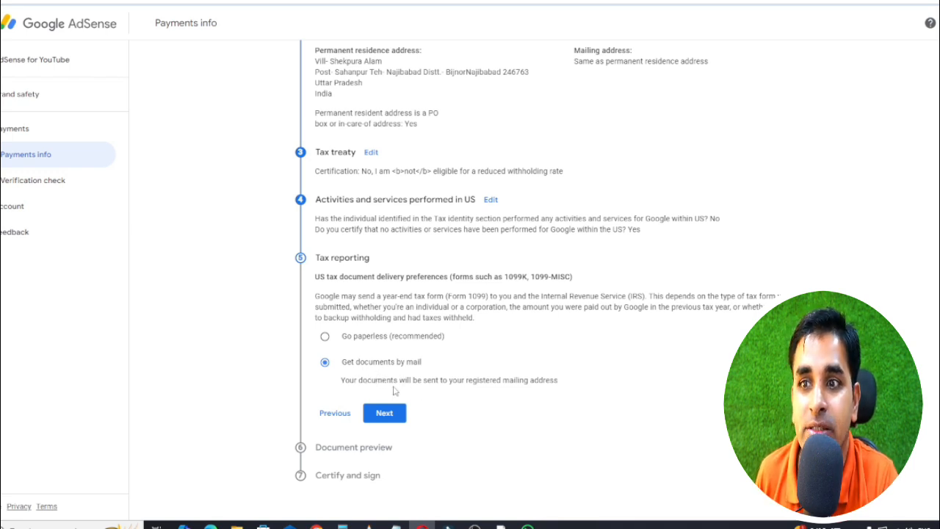
click(325, 338)
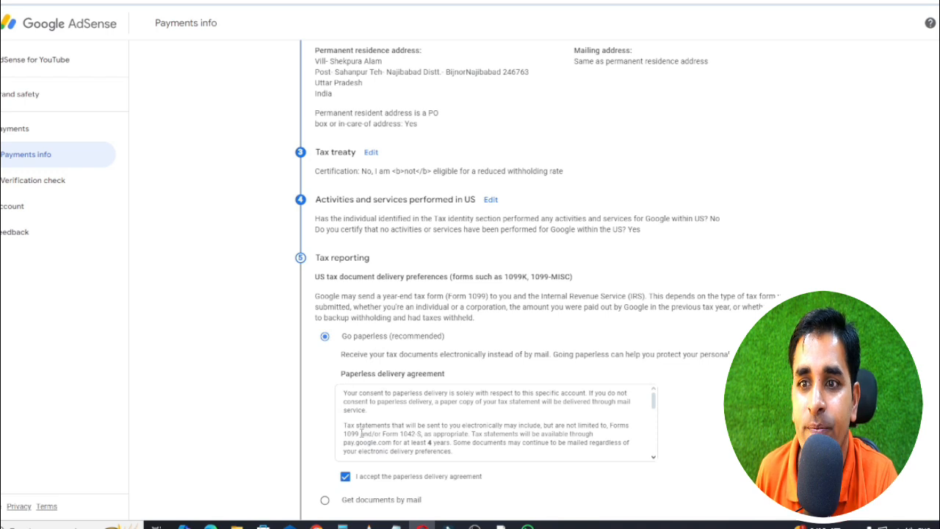
scroll(401, 394, down, 5)
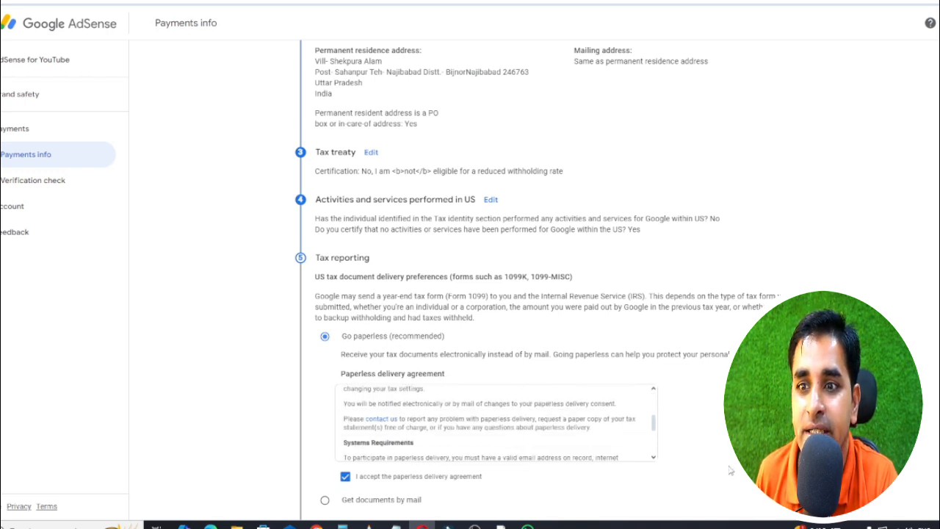
scroll(563, 421, down, 2)
click(385, 415)
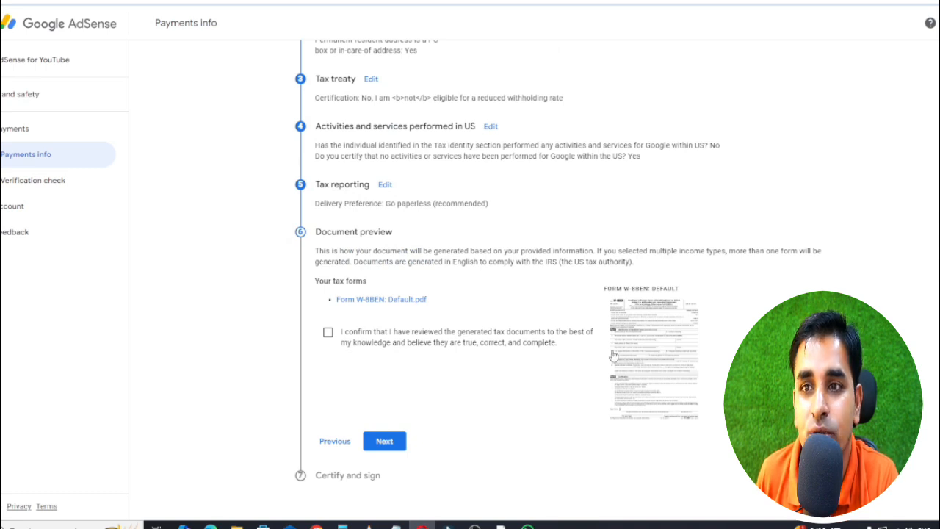
Review the generated Form W-8BEN PDF and confirm that the tax documents are true, correct, and complete
click(373, 301)
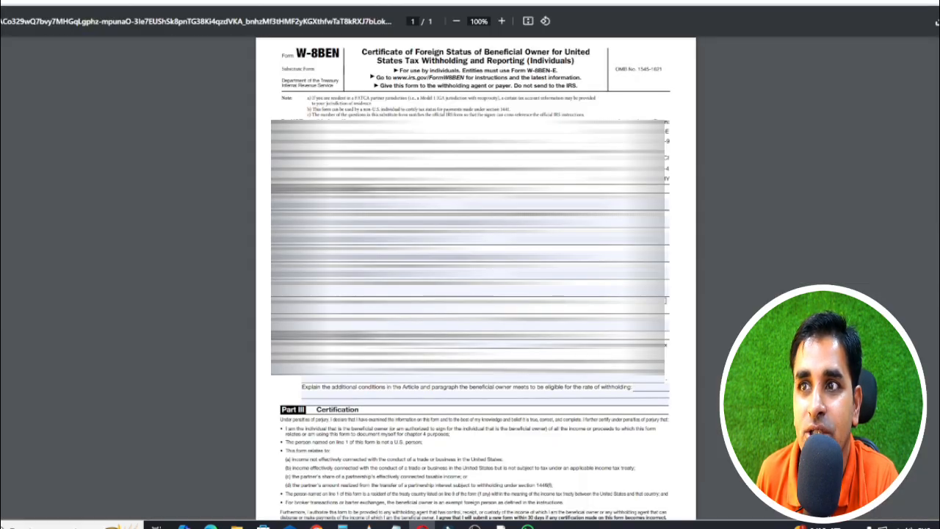
scroll(470, 279, down, 2)
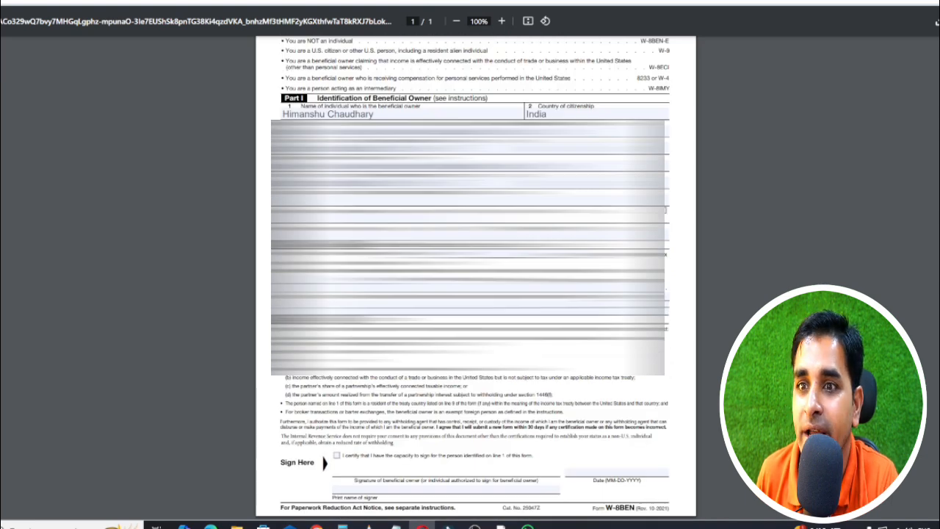
scroll(470, 279, up, 2)
key(ctrl+w)
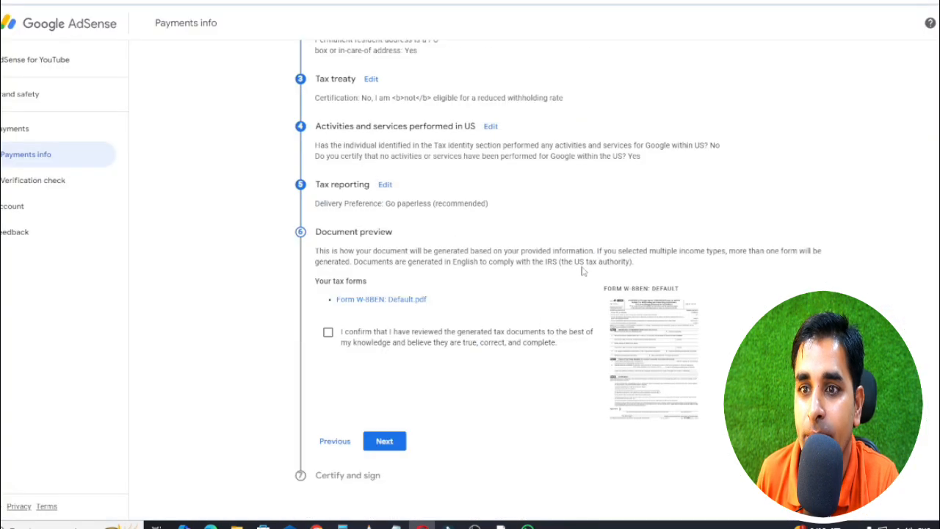
click(328, 333)
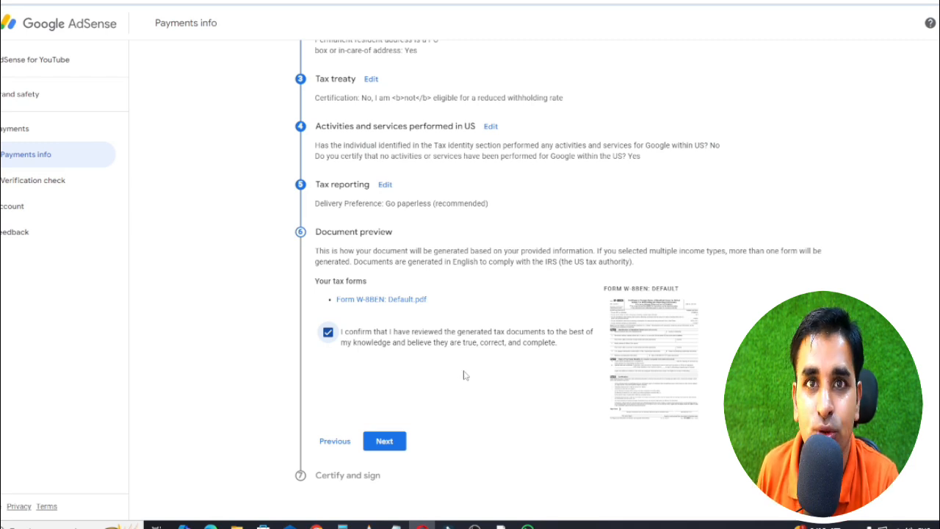
click(384, 440)
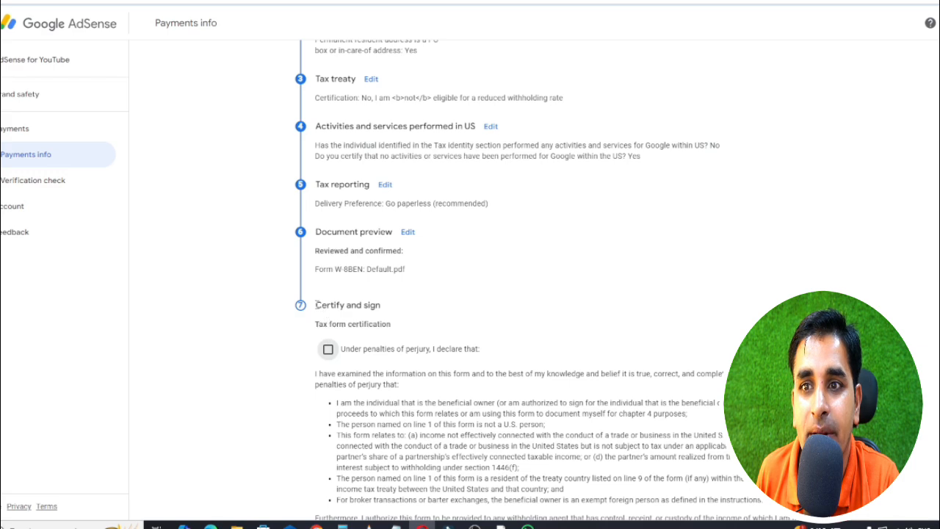
Accept the tax form certification under penalties of perjury and certify the unchanged status affidavit from January 1, 2024
click(328, 351)
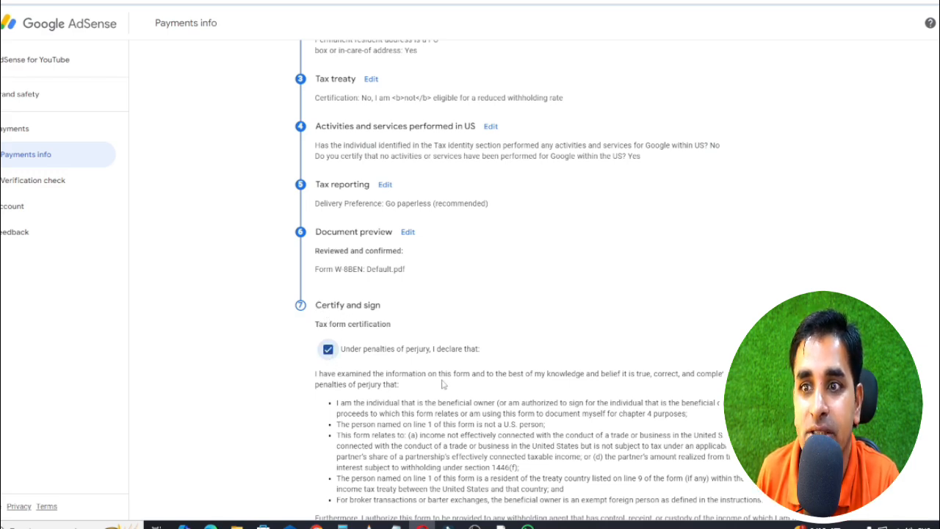
scroll(443, 392, down, 5)
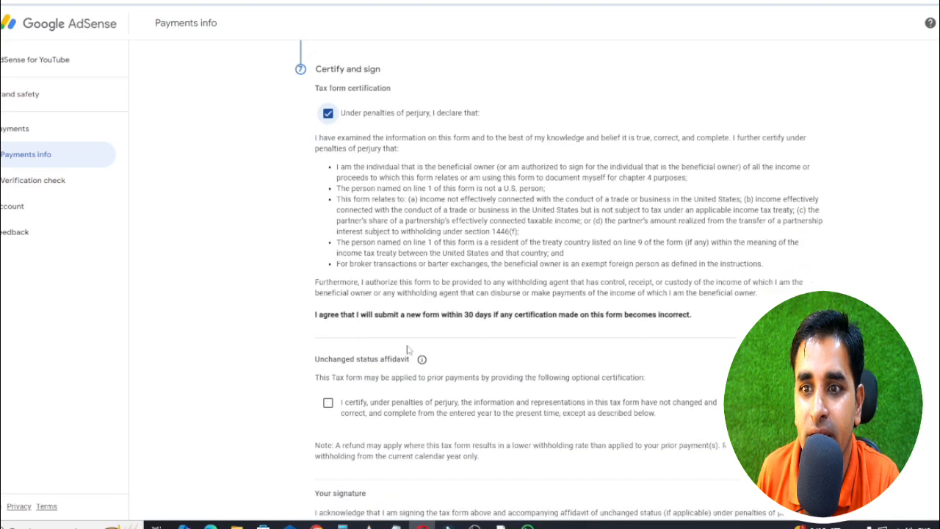
click(328, 262)
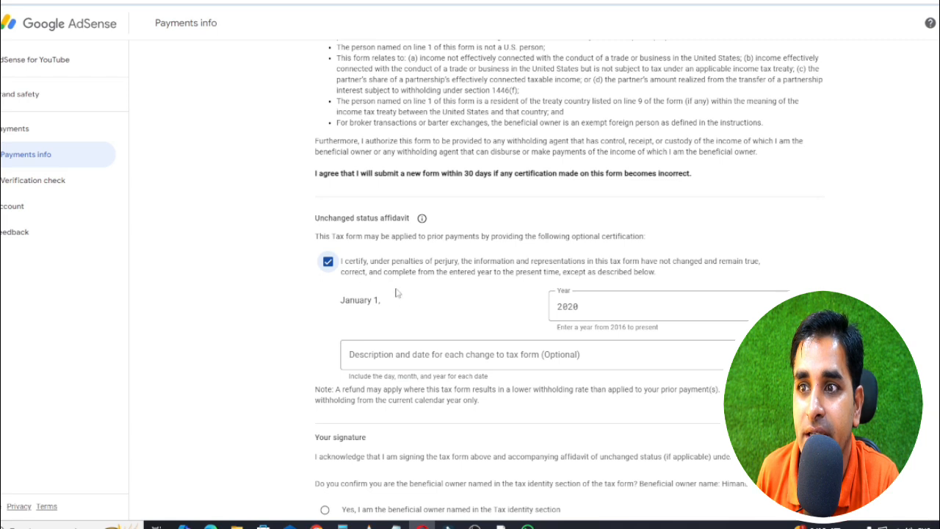
click(603, 304)
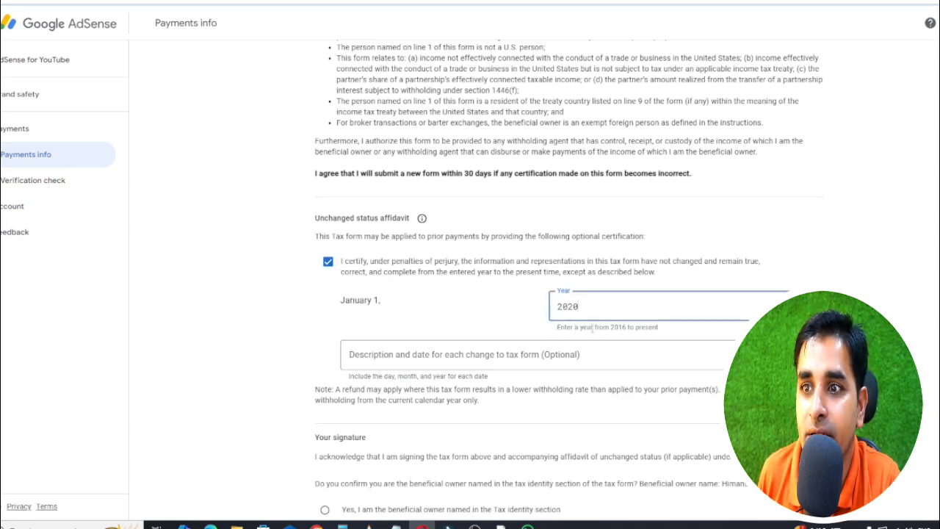
drag(557, 328, 661, 328)
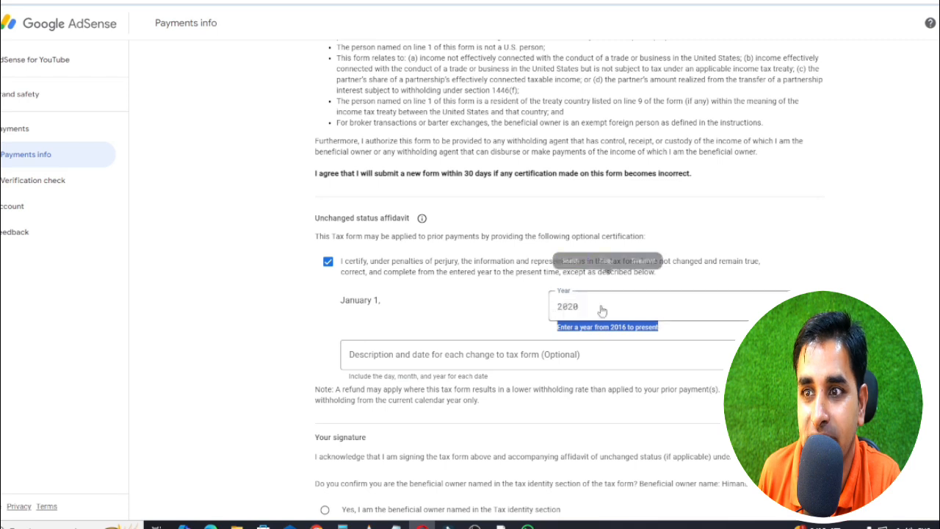
click(729, 309)
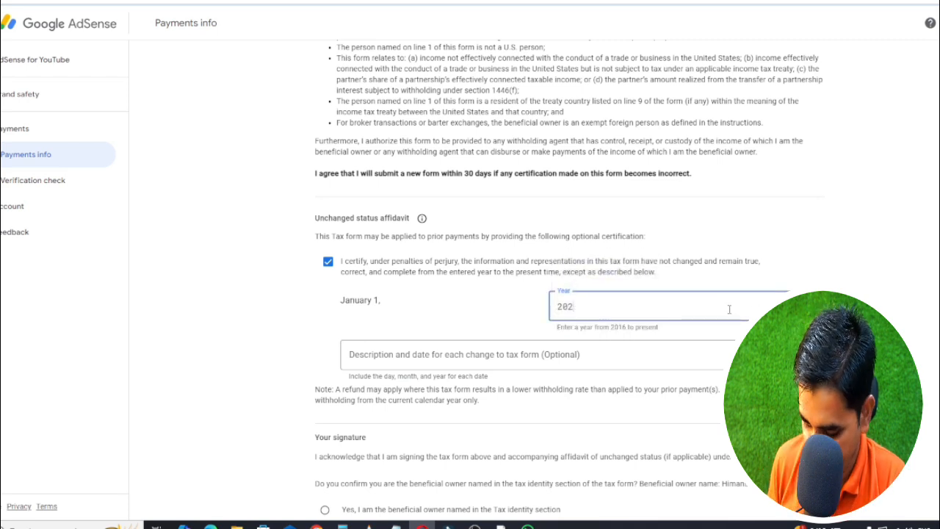
text(4)
key(Tab)
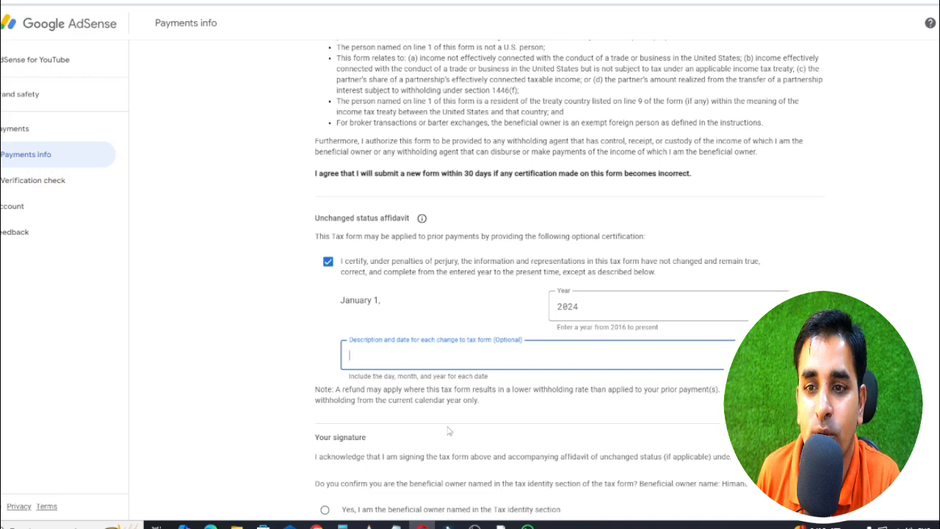
Sign as the beneficial owner named in the Tax identity section, comparing the No option before keeping Yes
scroll(449, 431, down, 2)
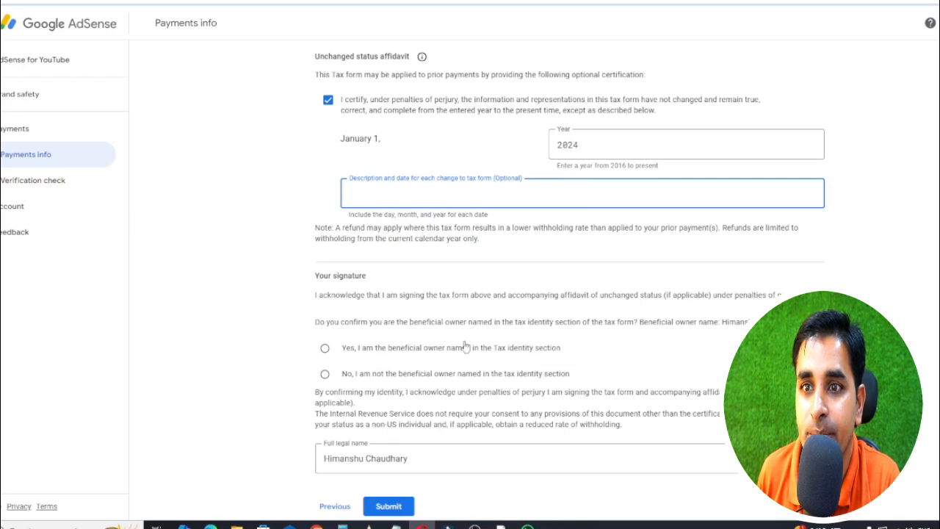
click(325, 349)
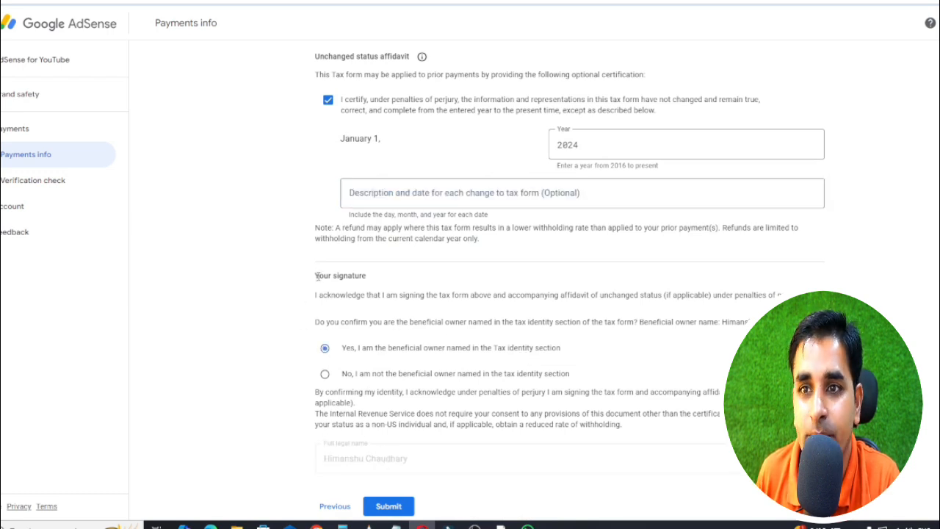
drag(318, 276, 379, 280)
click(375, 324)
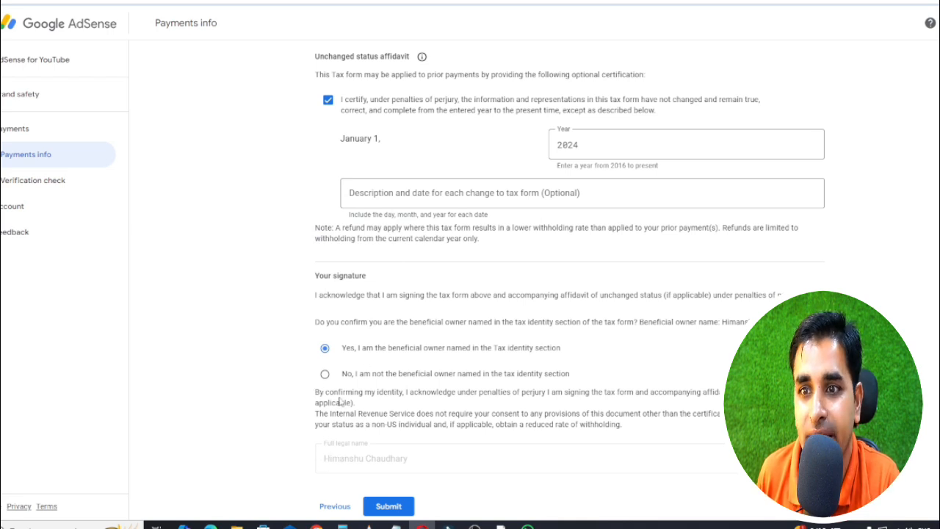
scroll(340, 401, down, 1)
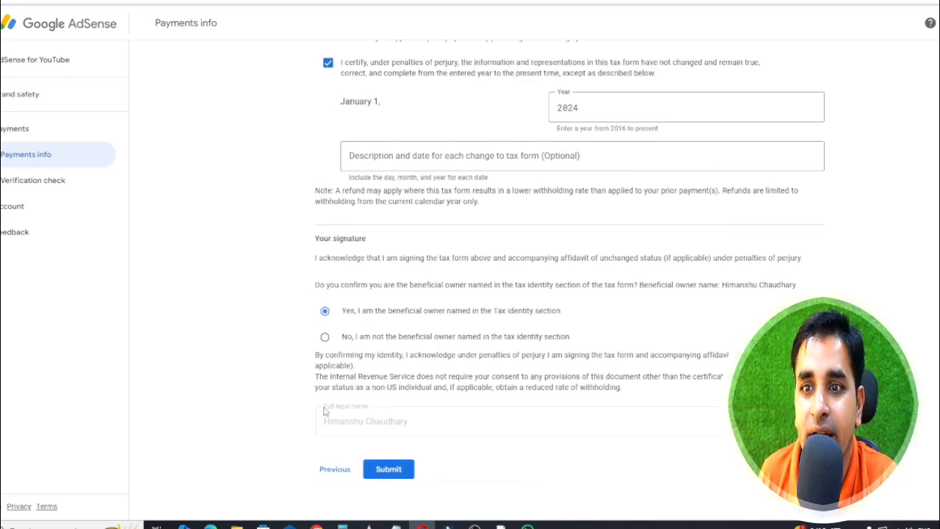
click(326, 338)
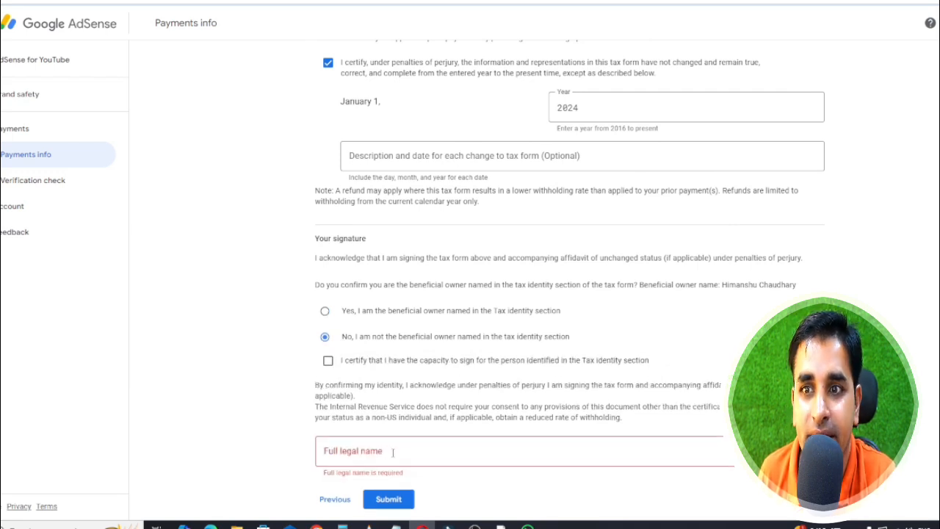
click(325, 312)
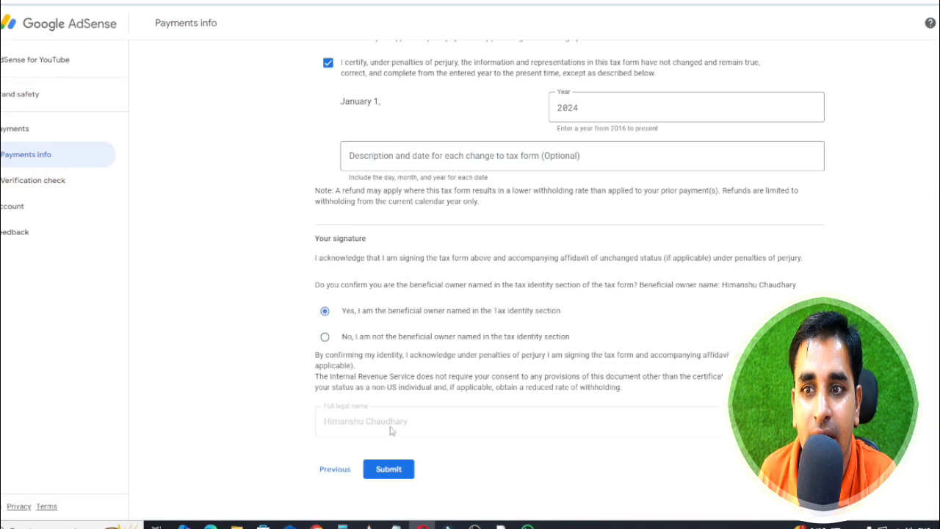
Submit the certified and signed Form W-8BEN for United States tax info
click(392, 473)
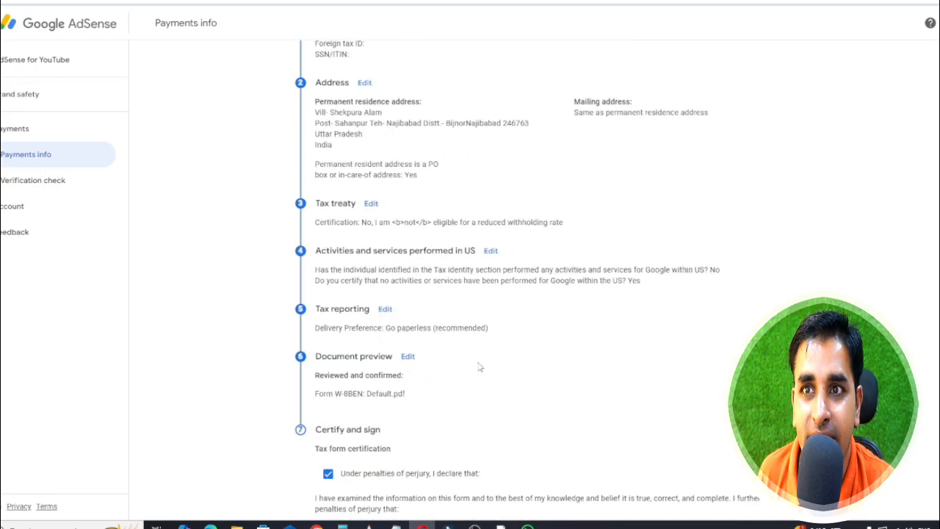
scroll(479, 366, down, 15)
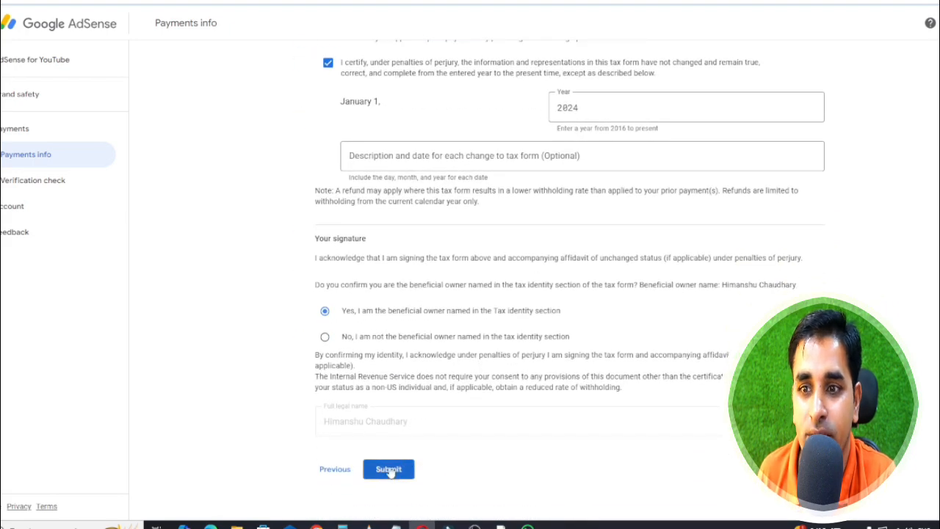
click(391, 470)
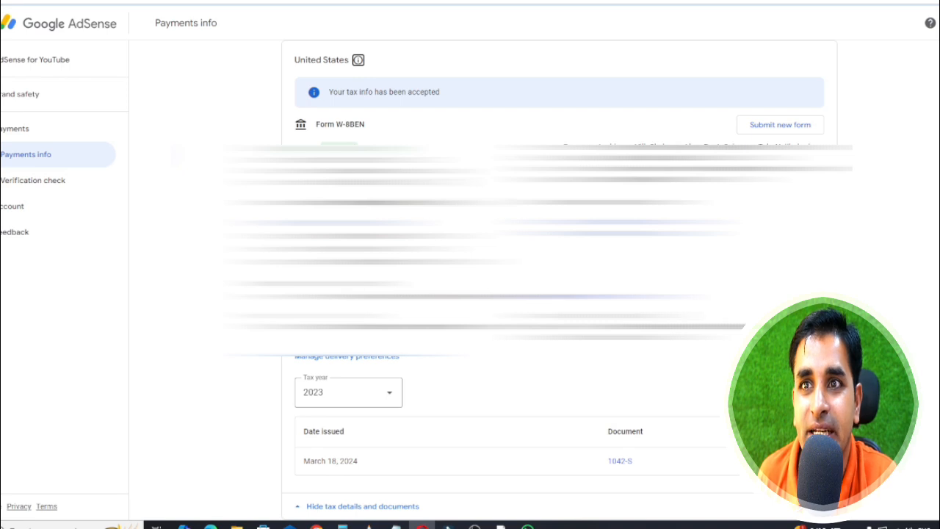
Examine the United States tax info notice and the Form W-8BEN status, submission date and expiry date
drag(329, 91, 444, 92)
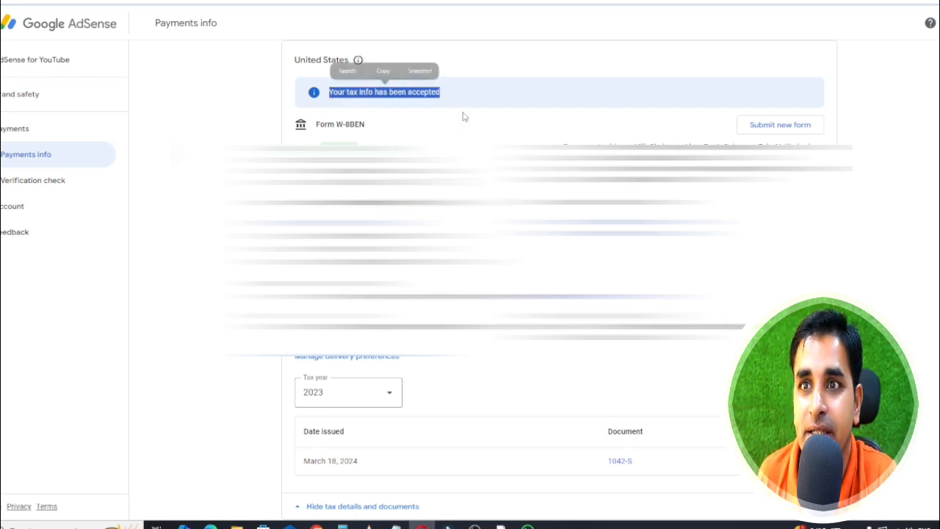
click(380, 399)
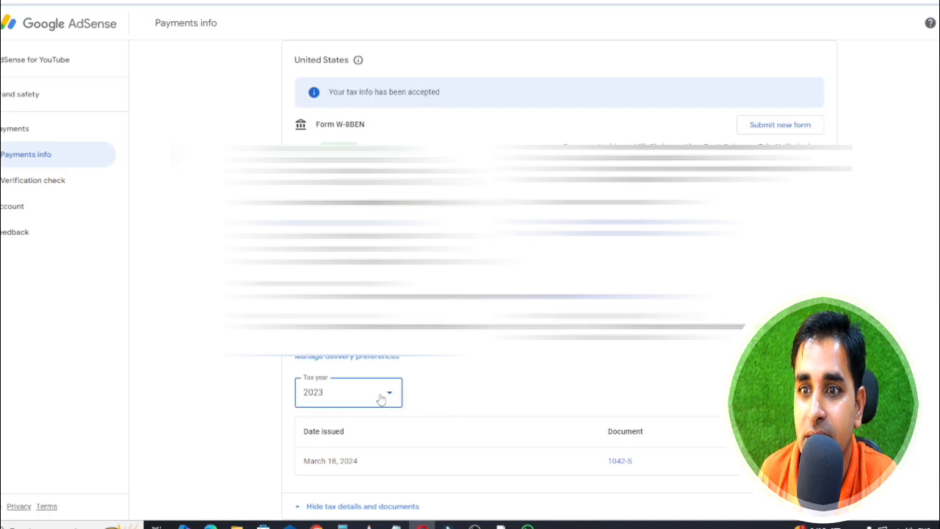
click(473, 397)
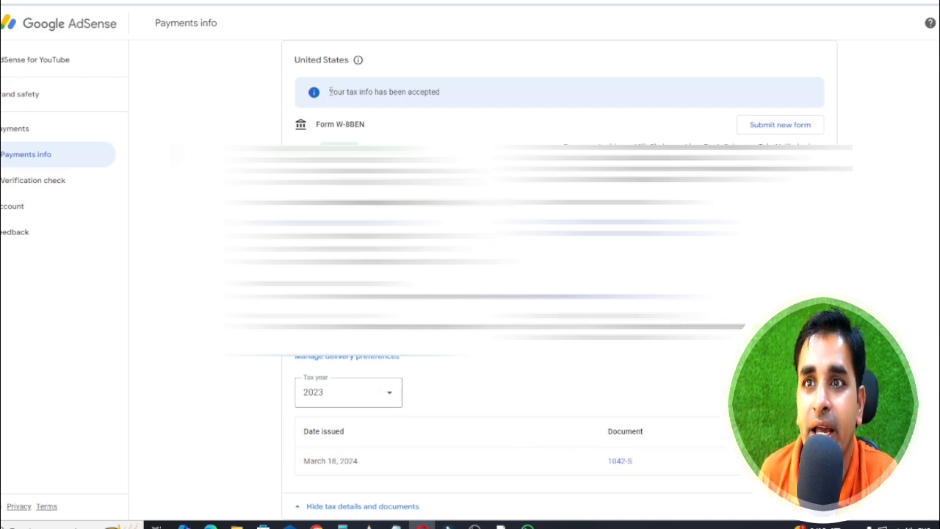
drag(329, 91, 478, 94)
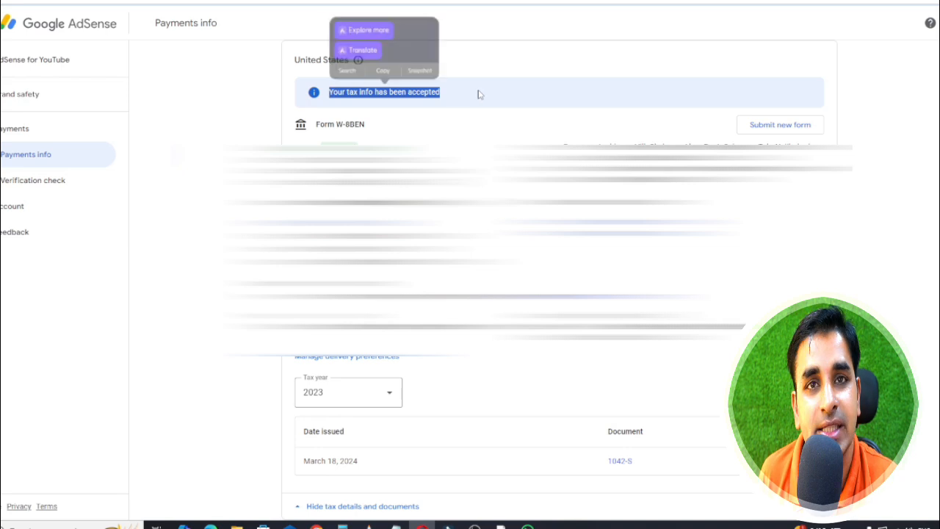
click(482, 90)
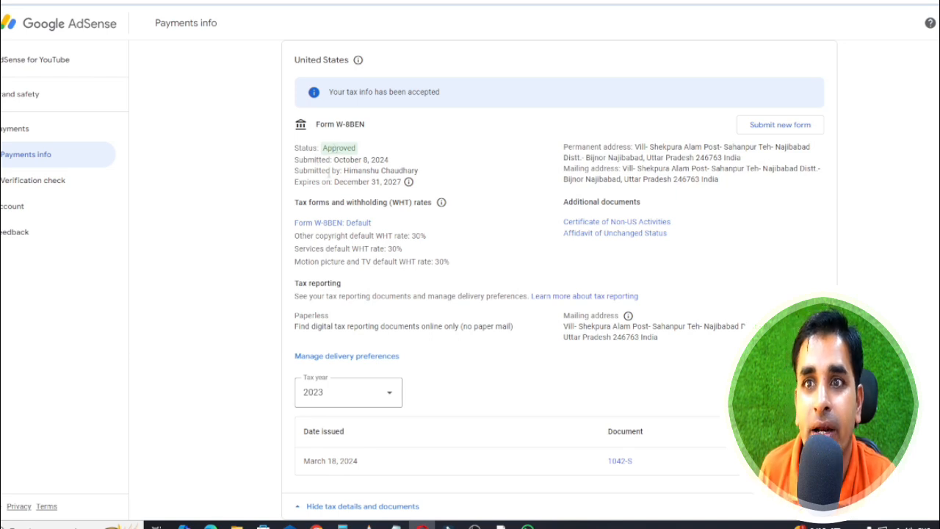
drag(331, 160, 389, 160)
click(371, 183)
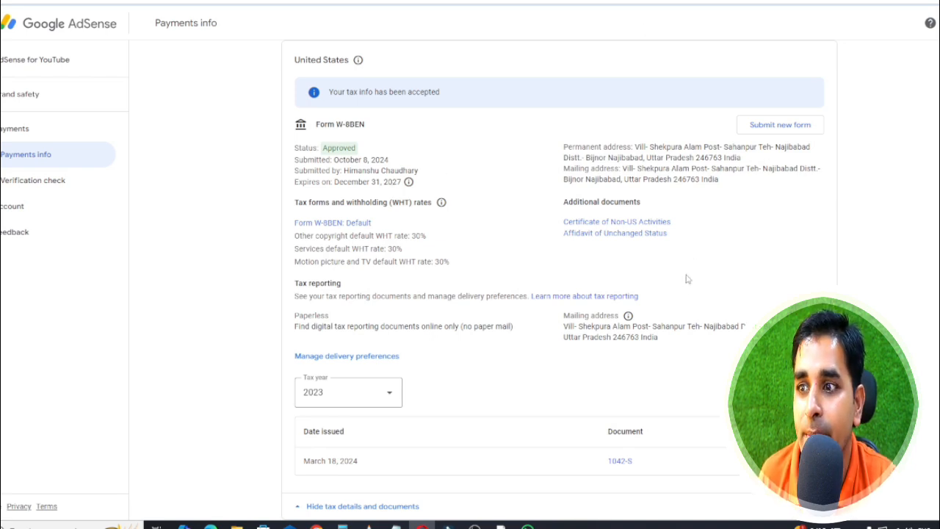
Open the AdSense for YouTube page, follow its payments account alert, and check the tax info notice in the payments overview
scroll(684, 286, up, 4)
click(23, 62)
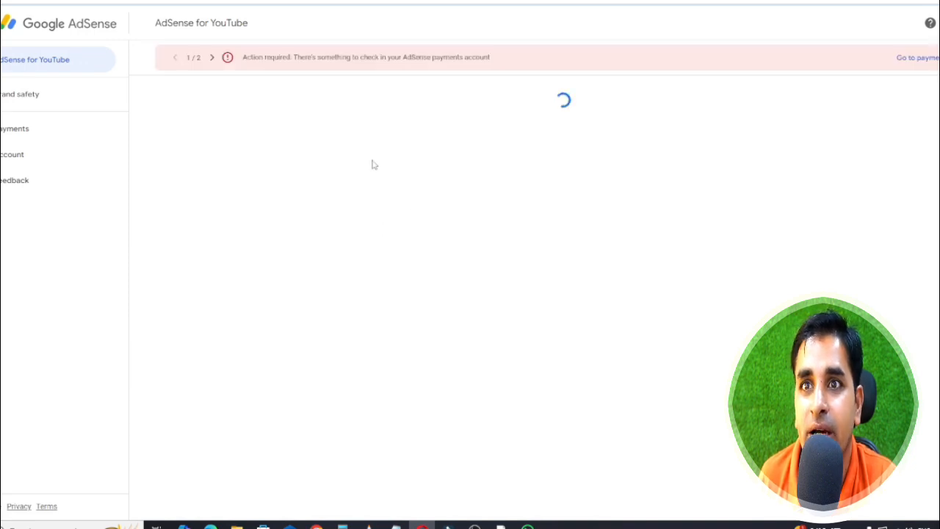
click(914, 57)
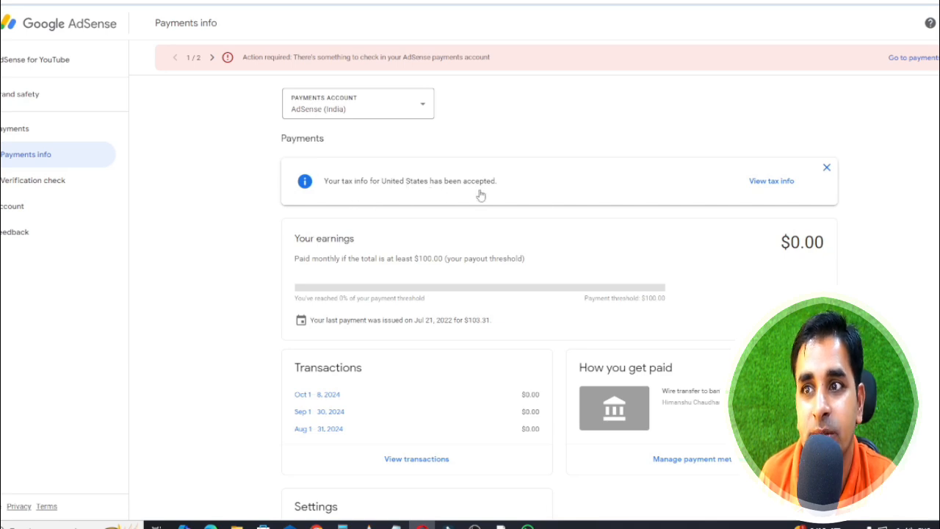
scroll(389, 211, down, 2)
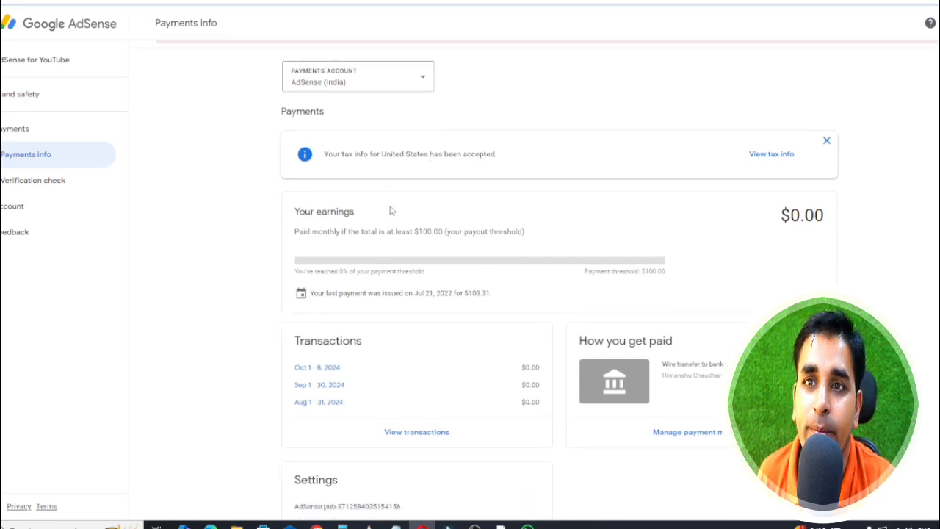
scroll(450, 258, up, 2)
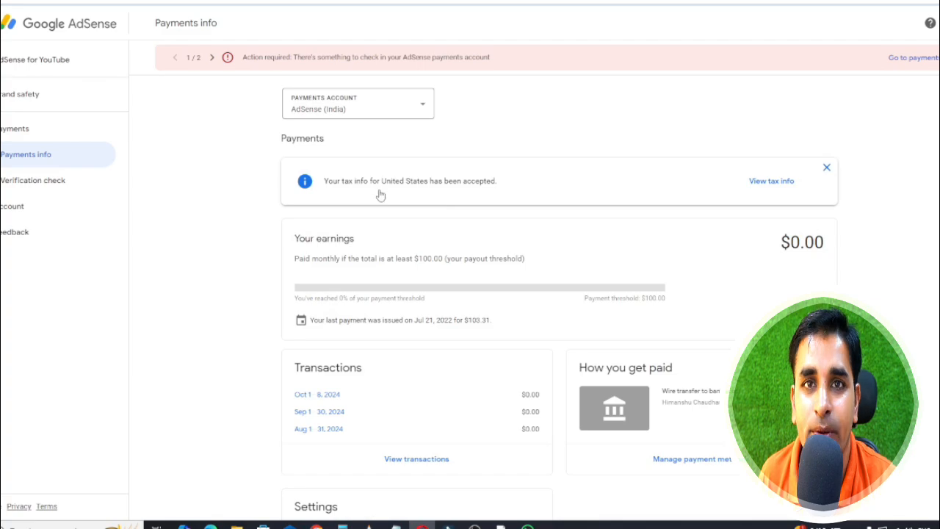